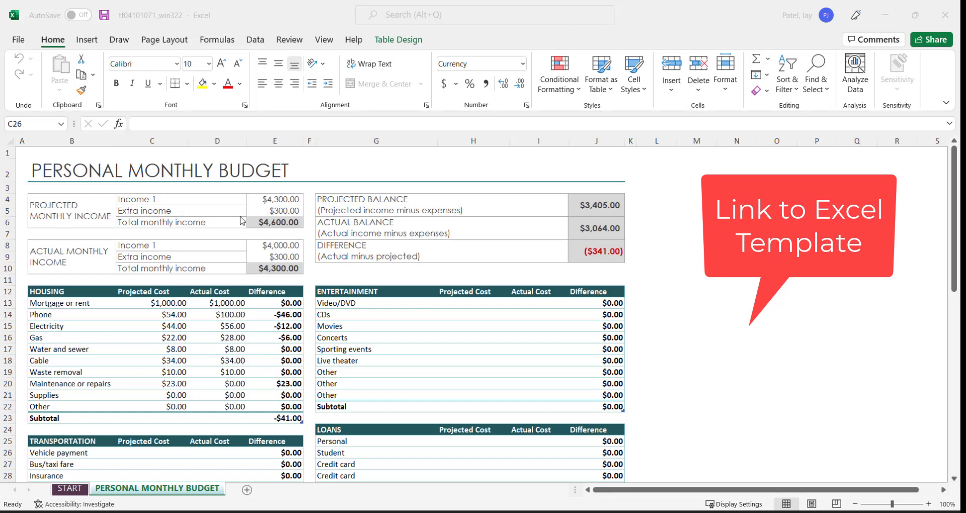
Step: Examine the budget sheet's title and its projected and actual monthly income sections
{"action": "left_click", "coordinate": [275, 202]}
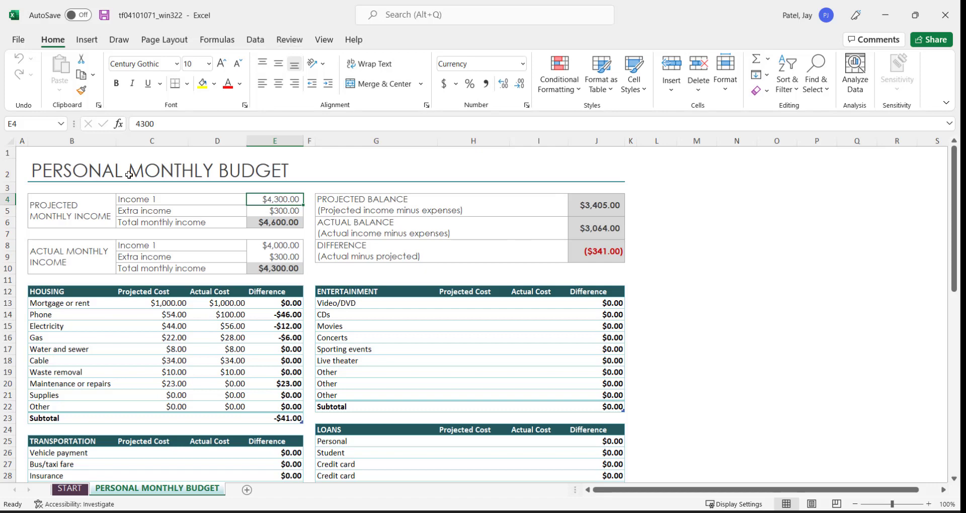
{"action": "left_click", "coordinate": [79, 176]}
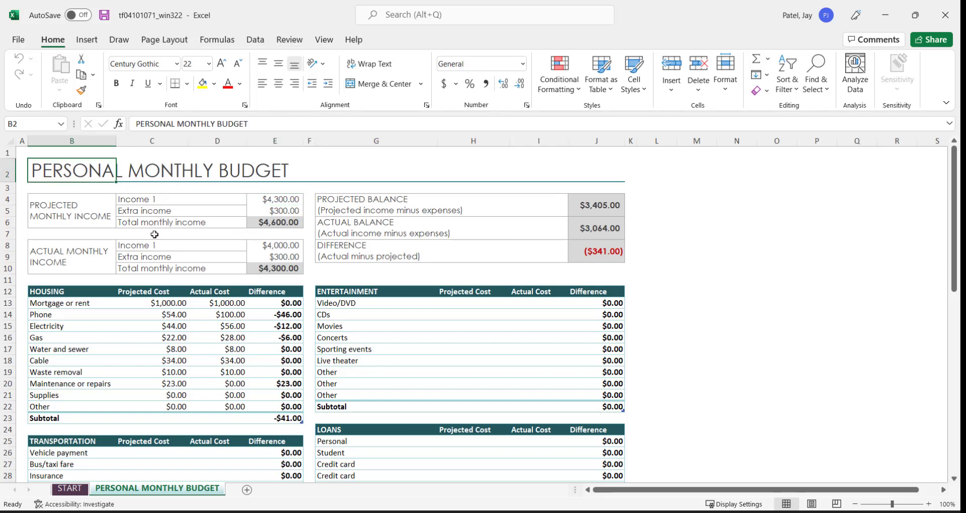
{"action": "left_click", "coordinate": [65, 199]}
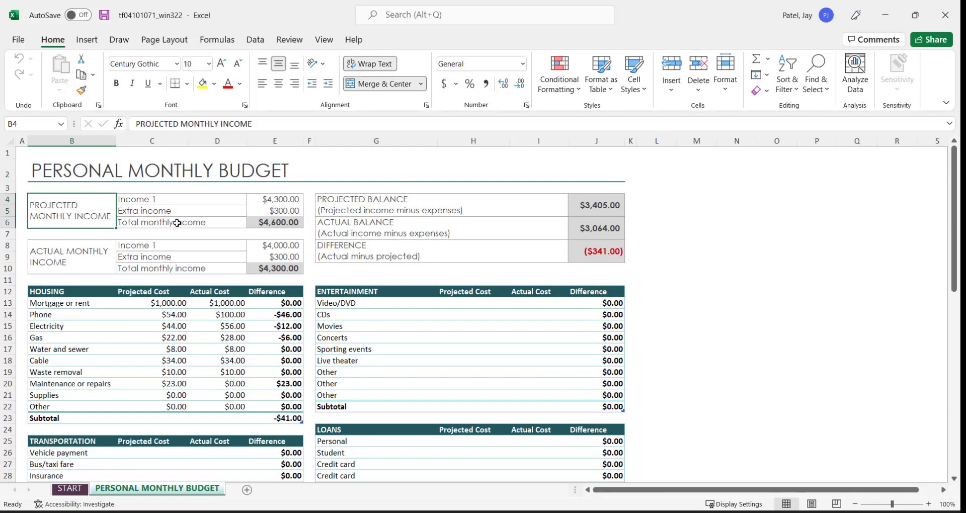
{"action": "left_click", "coordinate": [81, 244]}
{"action": "left_click", "coordinate": [84, 218]}
{"action": "left_click", "coordinate": [66, 264]}
{"action": "left_click", "coordinate": [92, 217]}
{"action": "left_click", "coordinate": [83, 265]}
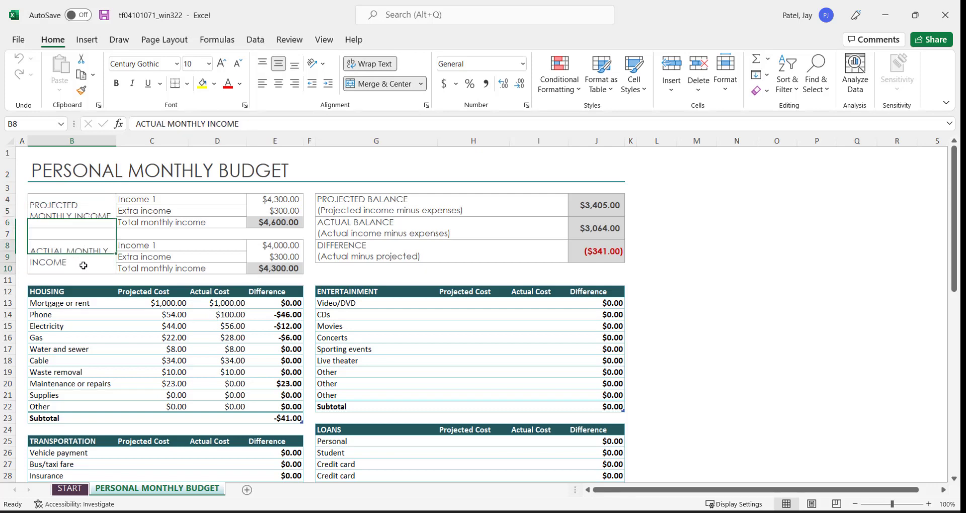
{"action": "left_click", "coordinate": [88, 216]}
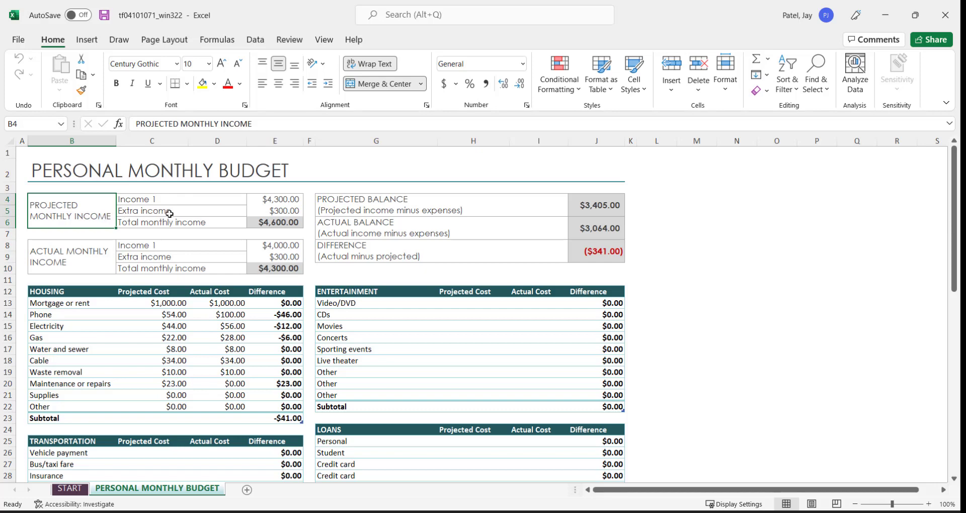
{"action": "left_click", "coordinate": [62, 248]}
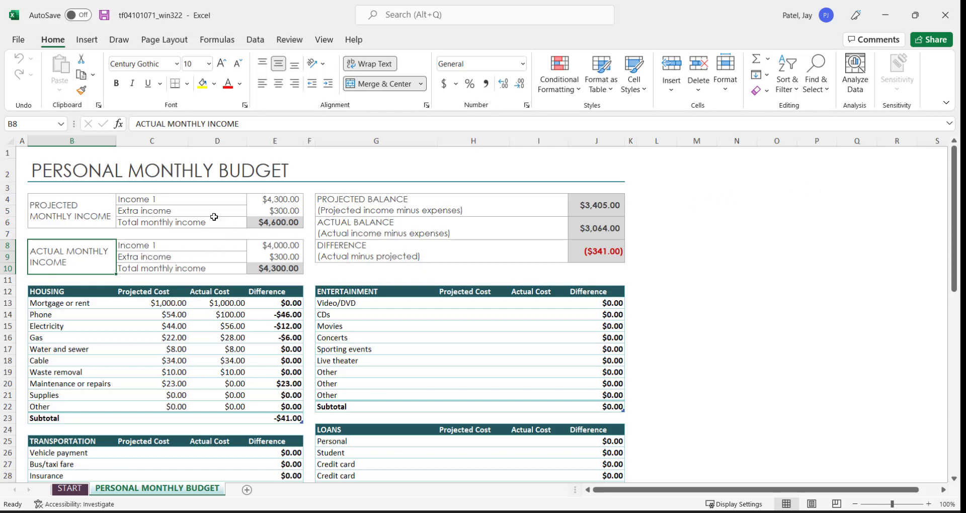
Step: Rename the Income 1 label in the projected monthly income section to "Paycheck"
{"action": "left_click", "coordinate": [276, 201]}
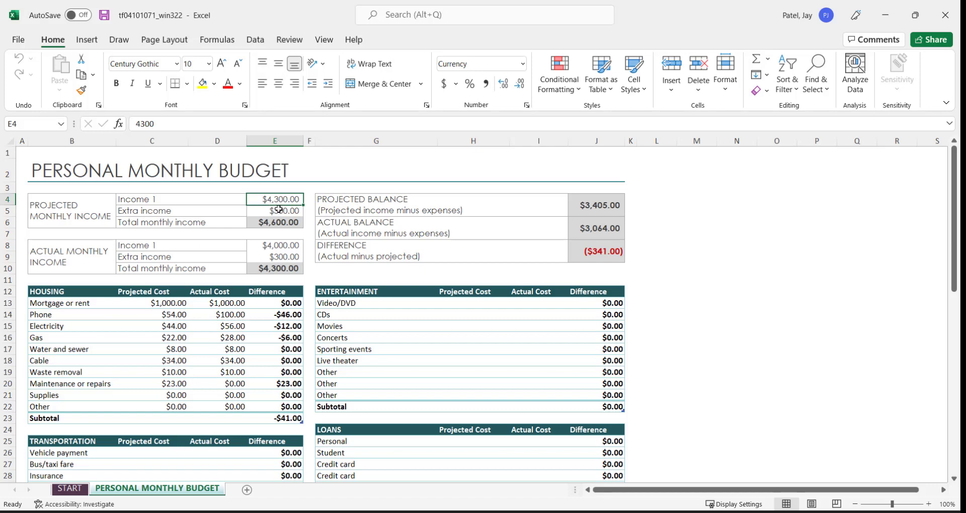
{"action": "key", "text": "Left"}
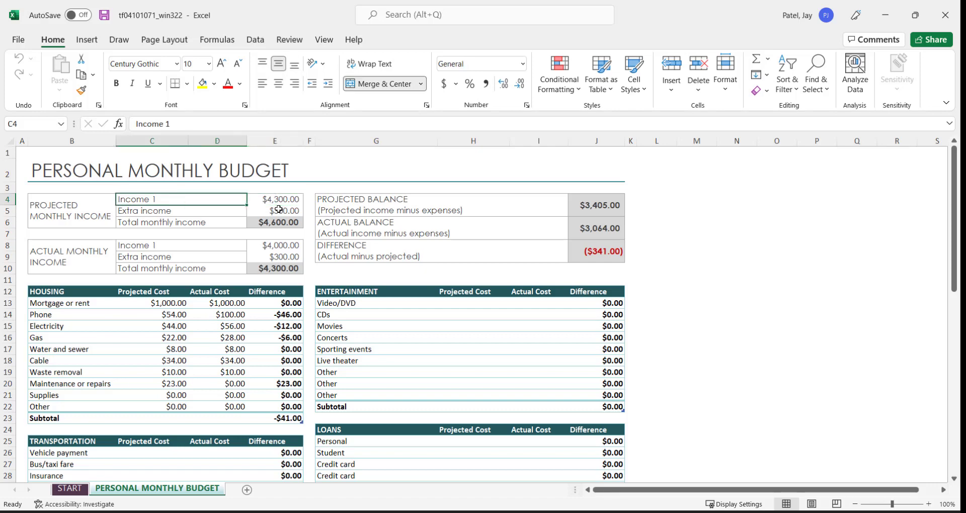
{"action": "type", "text": "PAYC"}
{"action": "key", "text": "BackSpace"}
{"action": "key", "text": "BackSpace"}
{"action": "key", "text": "BackSpace"}
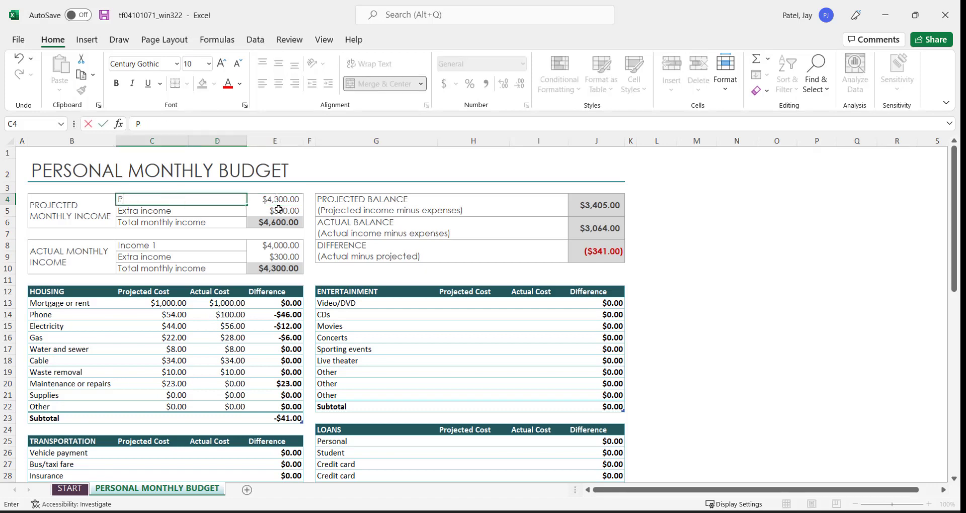
{"action": "type", "text": "aycheck"}
{"action": "key", "text": "Return"}
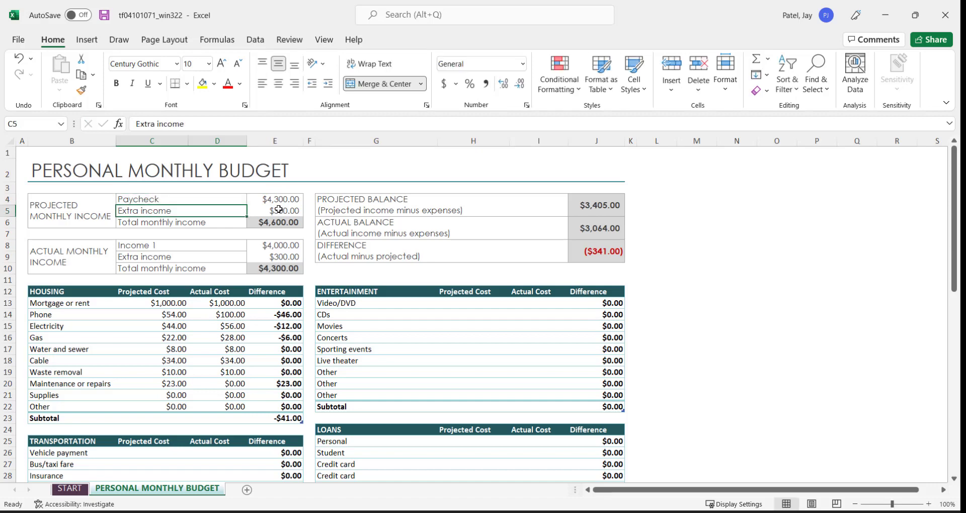
Step: Replace the Extra income label under projected monthly income with "Rental, Investment, etc"
{"action": "type", "text": "(Rent"}
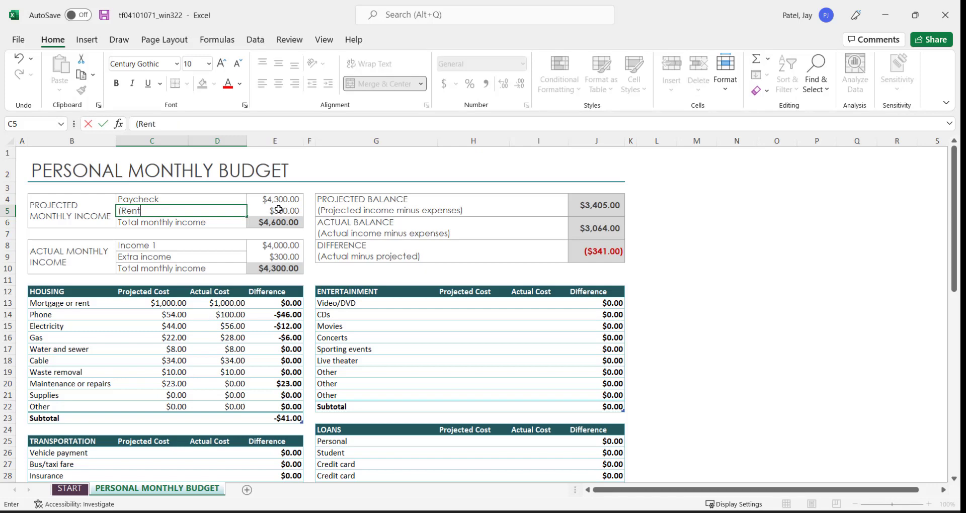
{"action": "key", "text": "BackSpace"}
{"action": "key", "text": "BackSpace"}
{"action": "key", "text": "BackSpace"}
{"action": "key", "text": "BackSpace"}
{"action": "type", "text": "Rental, Investm"}
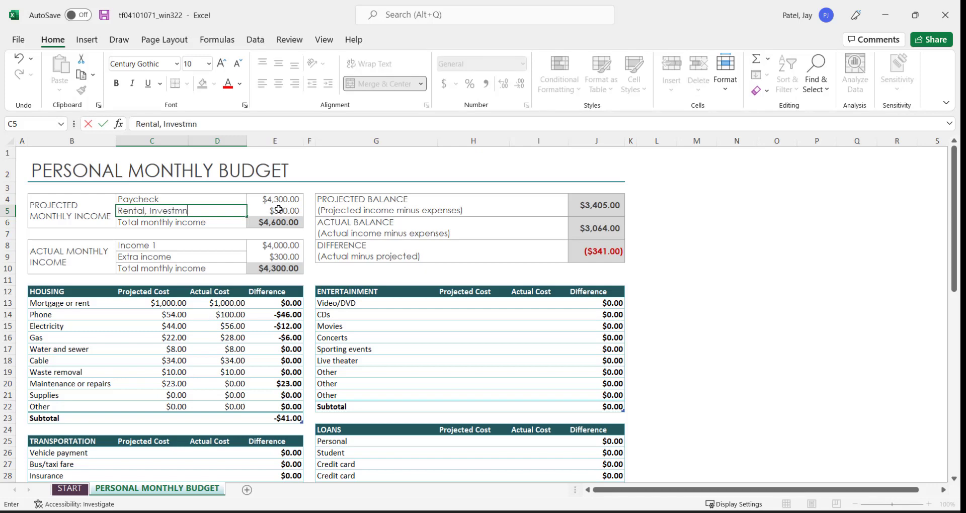
{"action": "type", "text": "ent, etc"}
{"action": "key", "text": "Tab"}
Step: Set the projected rental and investment income amount to 1300
{"action": "key", "text": "Up"}
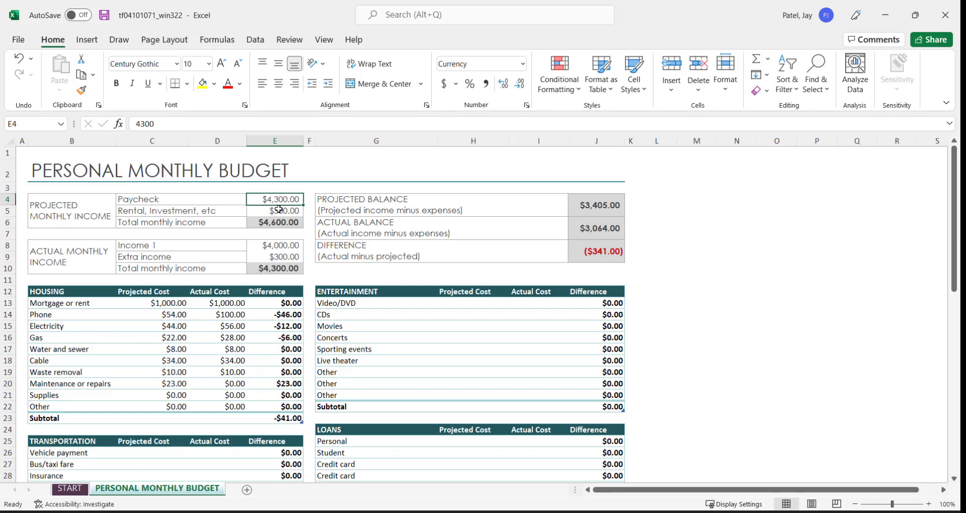
{"action": "left_click", "coordinate": [279, 210]}
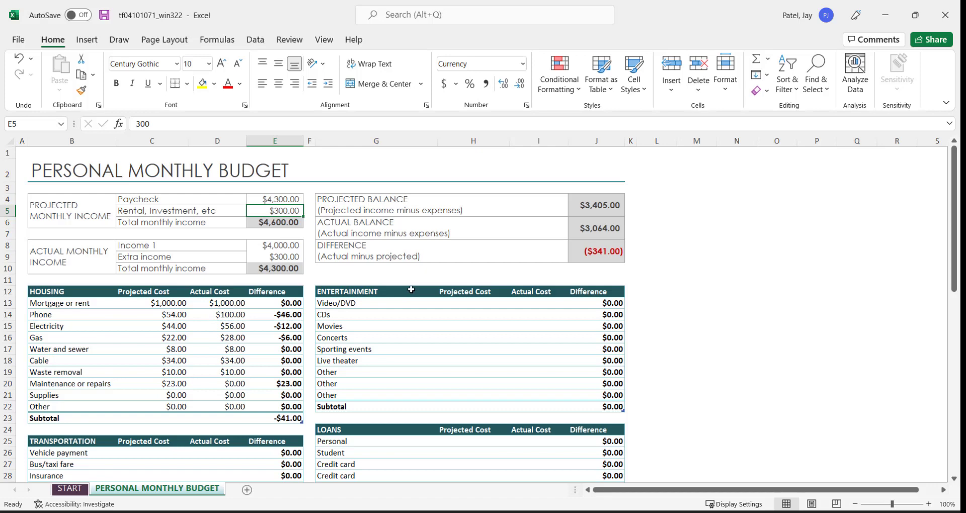
{"action": "type", "text": "1300"}
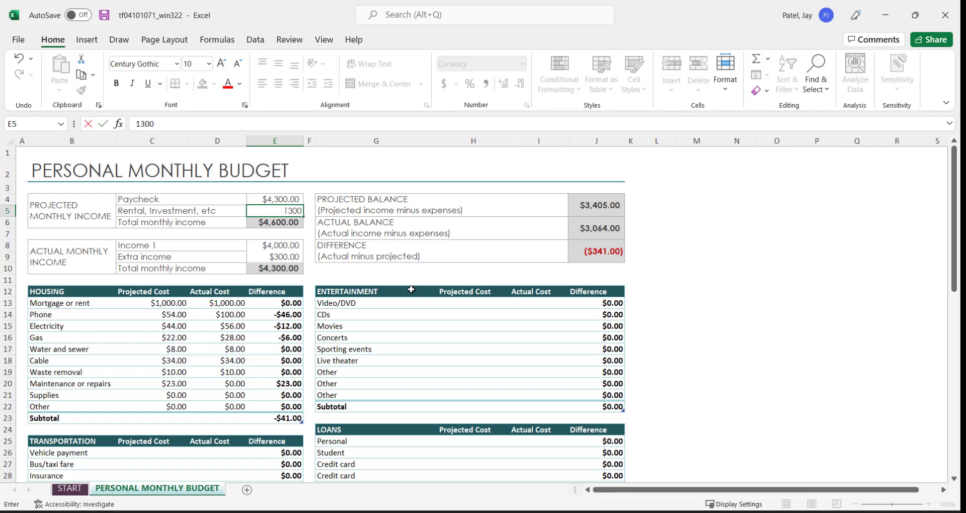
{"action": "key", "text": "Return"}
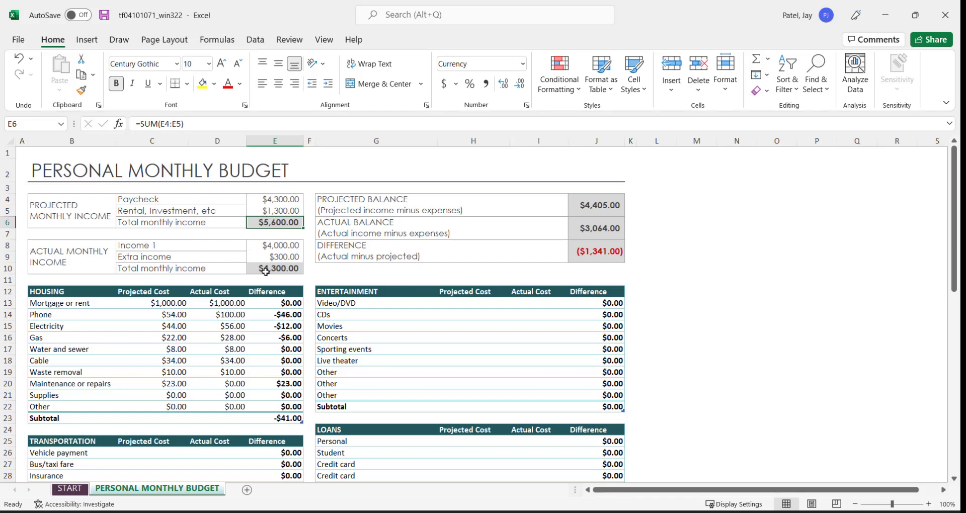
Step: Review the actual monthly income amounts and their total, ending at the Housing table's Projected Cost heading
{"action": "left_click_drag", "start_coordinate": [280, 246], "coordinate": [279, 257]}
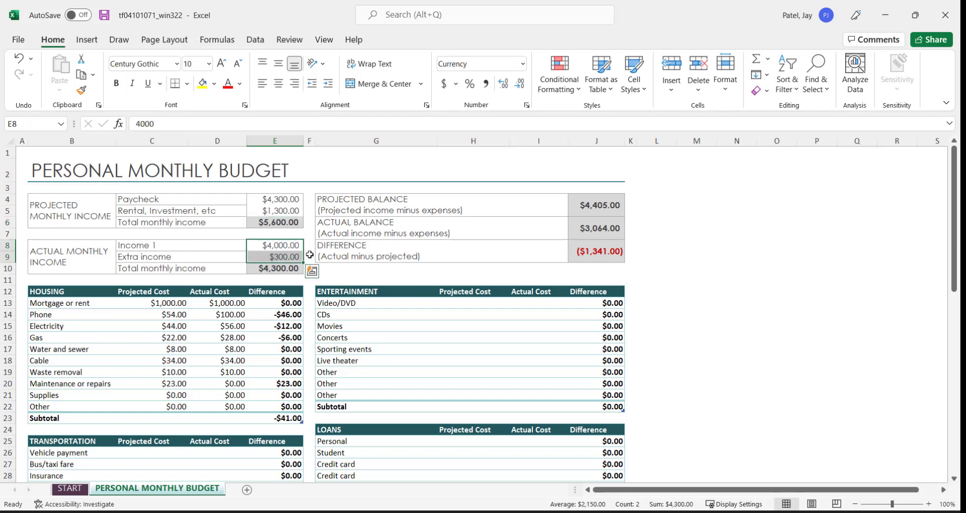
{"action": "key", "text": "Down"}
{"action": "key", "text": "Down"}
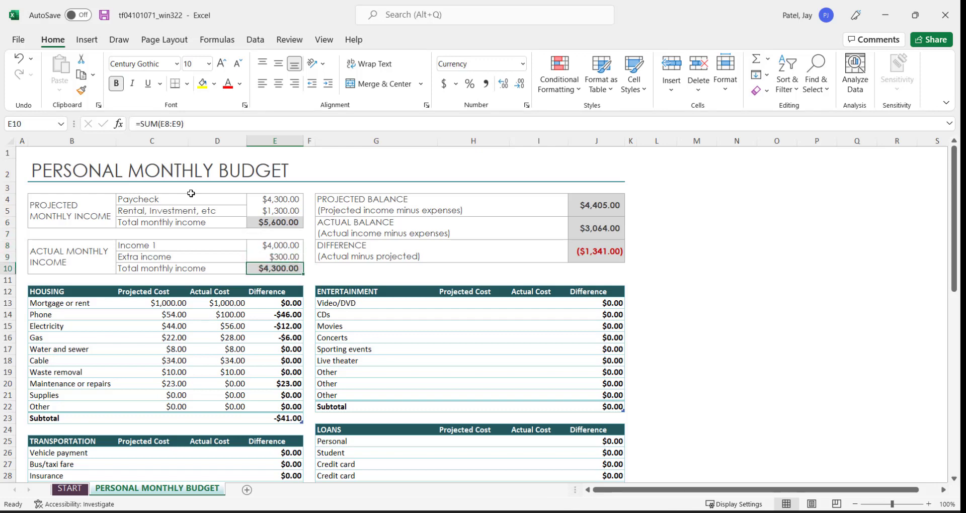
{"action": "key", "text": "Down"}
{"action": "key", "text": "Down"}
{"action": "key", "text": "Left"}
{"action": "key", "text": "Left"}
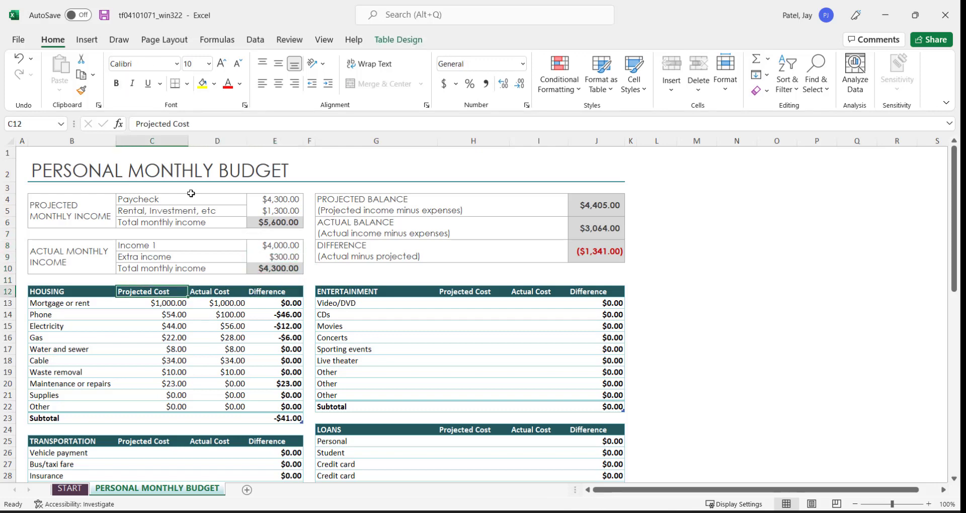
Step: Set the projected cost of Mortgage or rent in the Housing table to 1500
{"action": "scroll", "coordinate": [191, 194], "scroll_direction": "down", "scroll_amount": 1}
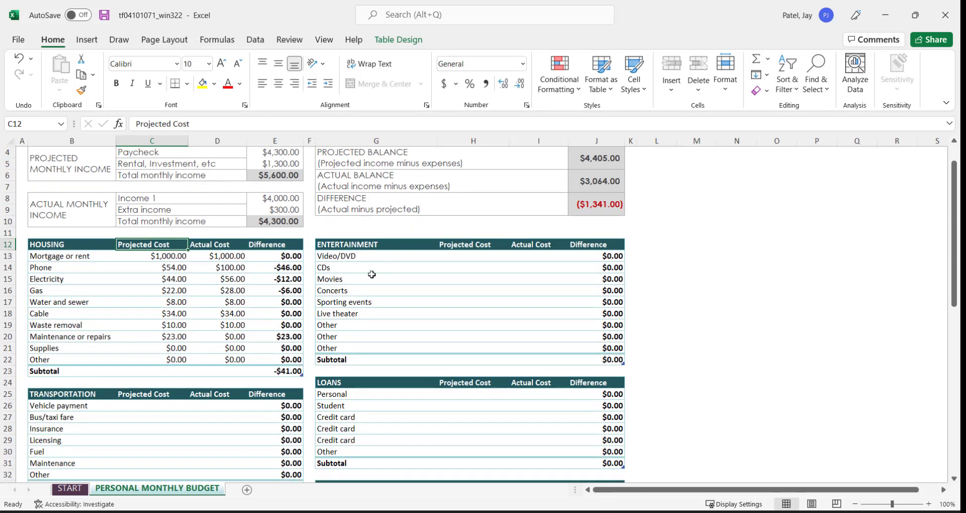
{"action": "left_click", "coordinate": [167, 256]}
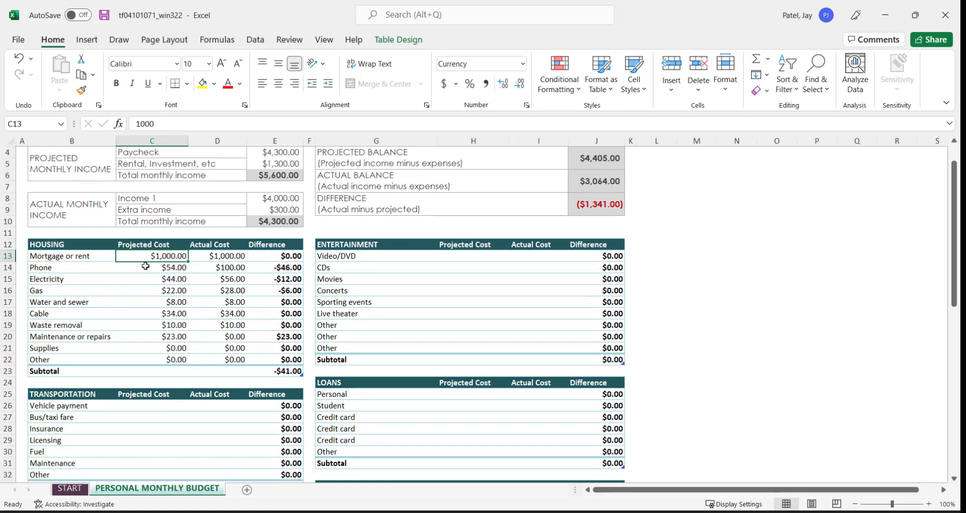
{"action": "left_click_drag", "start_coordinate": [153, 257], "coordinate": [148, 361]}
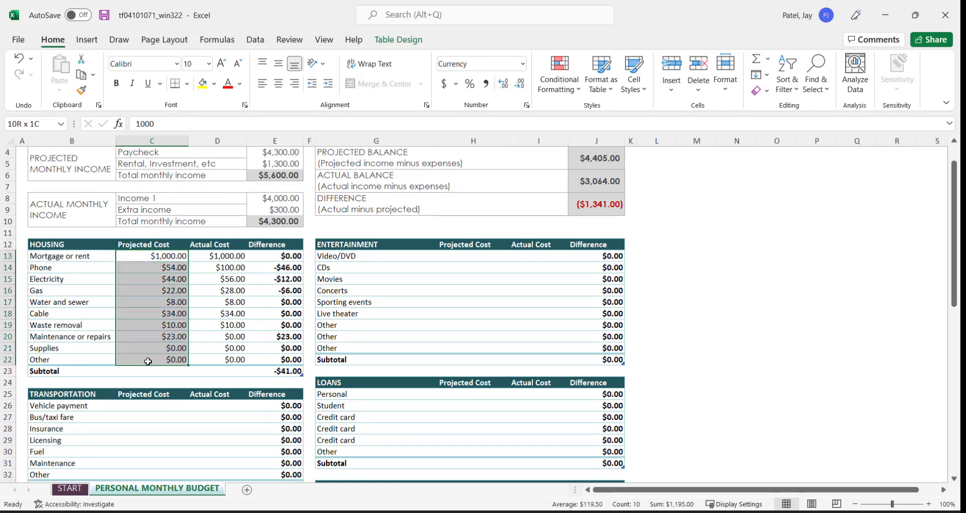
{"action": "left_click", "coordinate": [163, 256]}
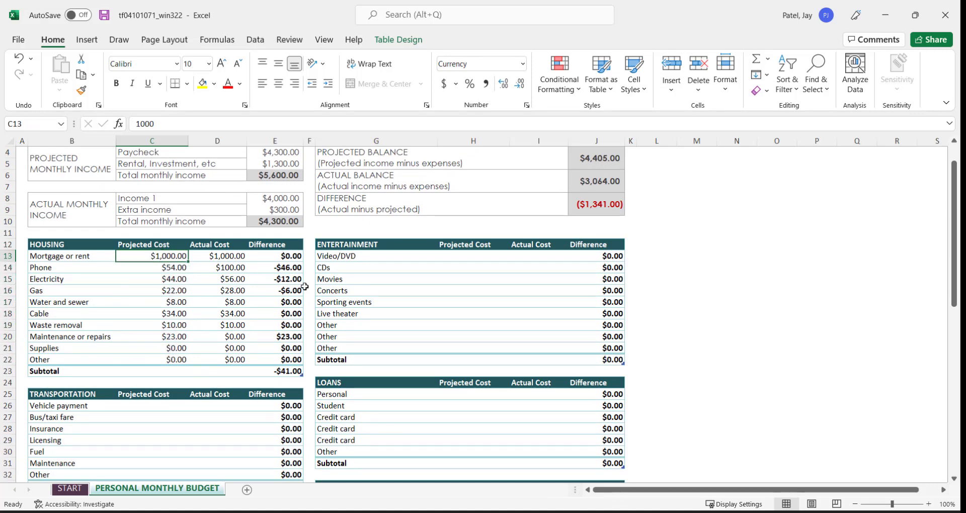
{"action": "type", "text": "1500"}
{"action": "key", "text": "Return"}
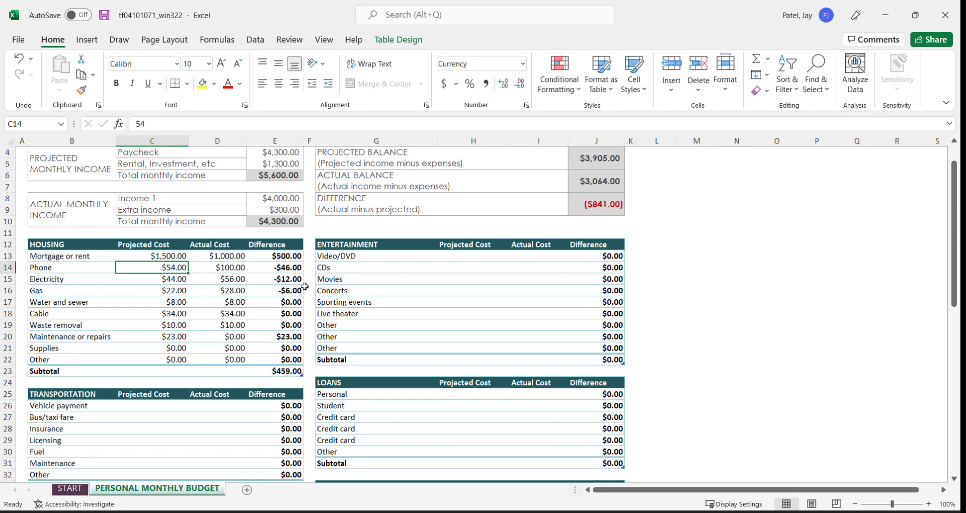
Step: Set the Housing table's projected costs to 60 for Electricity and 100 for Gas
{"action": "key", "text": "Return"}
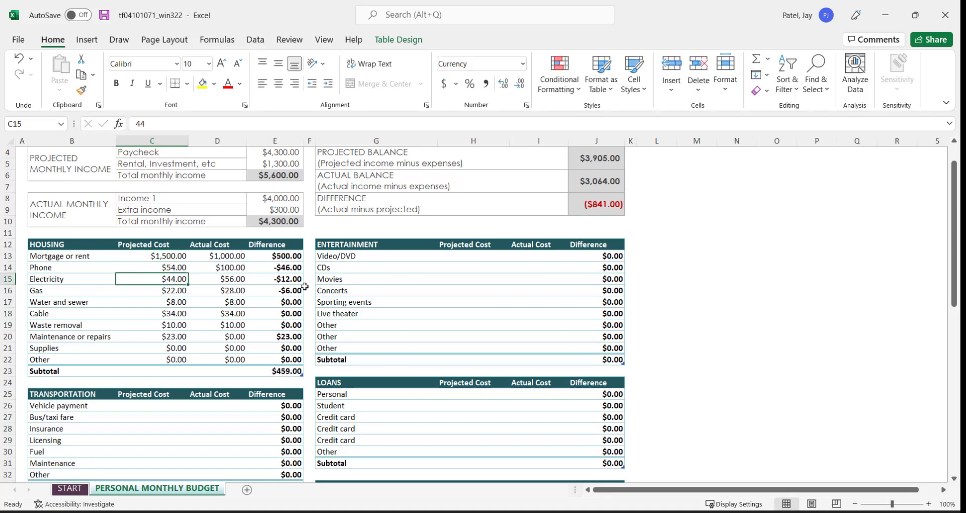
{"action": "type", "text": "60"}
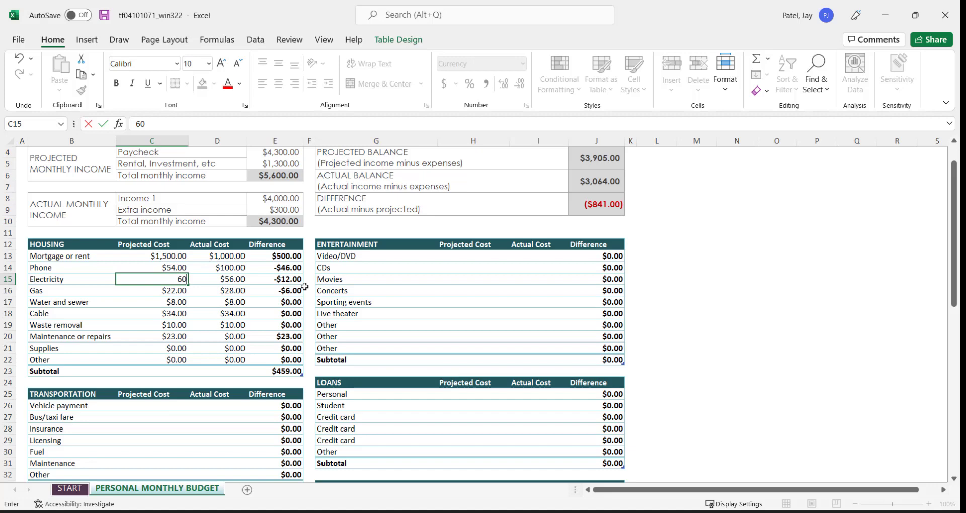
{"action": "key", "text": "Return"}
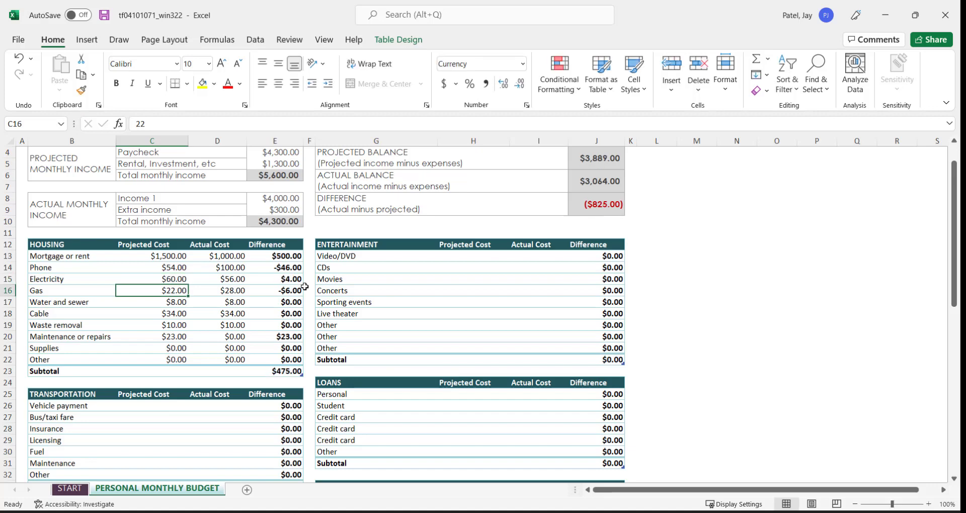
{"action": "type", "text": "100"}
{"action": "key", "text": "Return"}
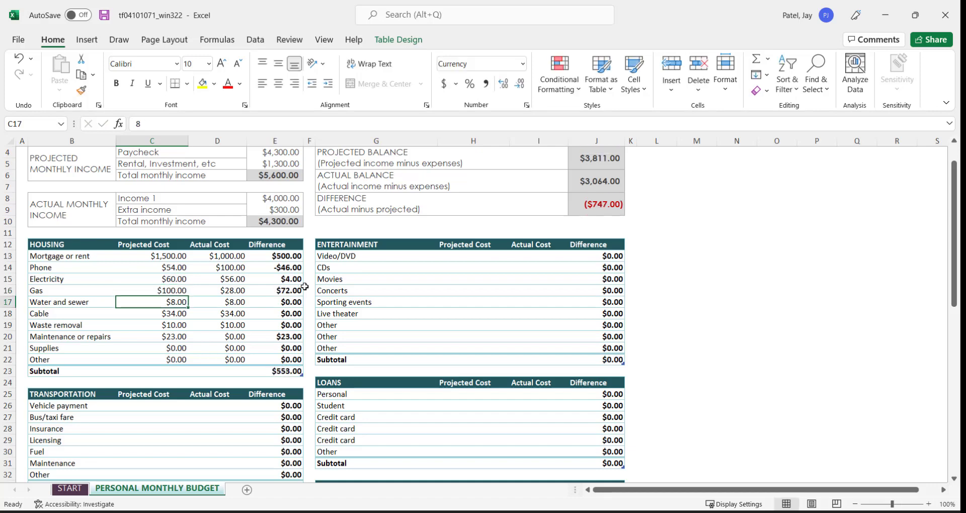
Step: Review the Housing table's categories and its whole Projected Cost column, along with the expense tables below
{"action": "scroll", "coordinate": [235, 291], "scroll_direction": "up", "scroll_amount": 1}
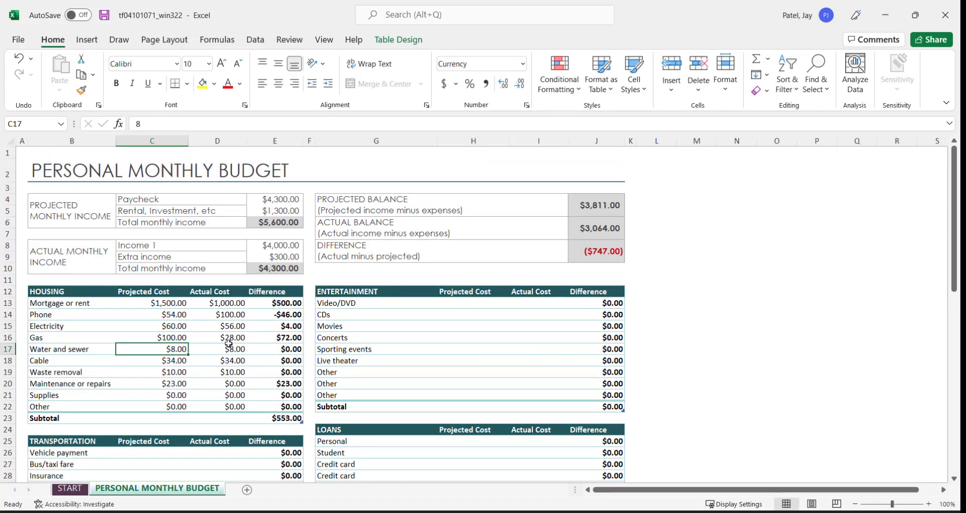
{"action": "scroll", "coordinate": [229, 344], "scroll_direction": "down", "scroll_amount": 2}
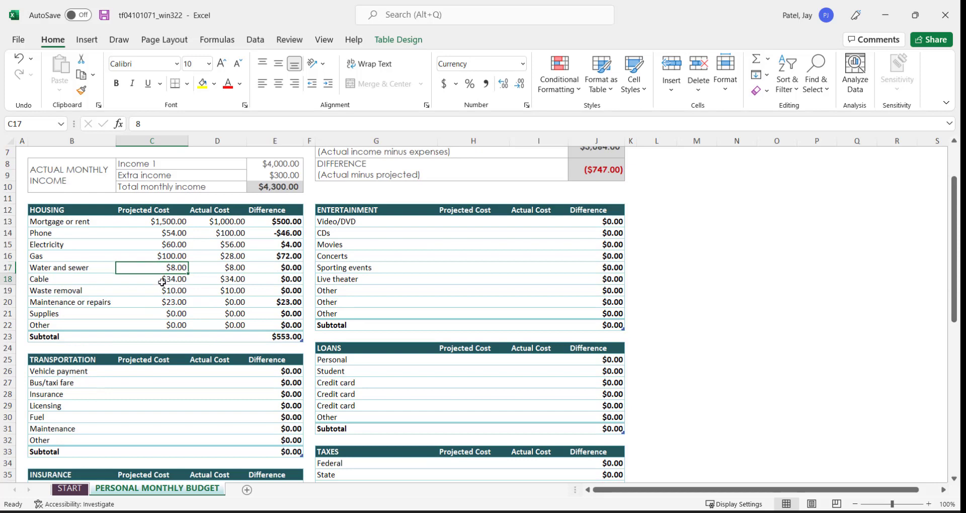
{"action": "key", "text": "Return"}
{"action": "key", "text": "Return"}
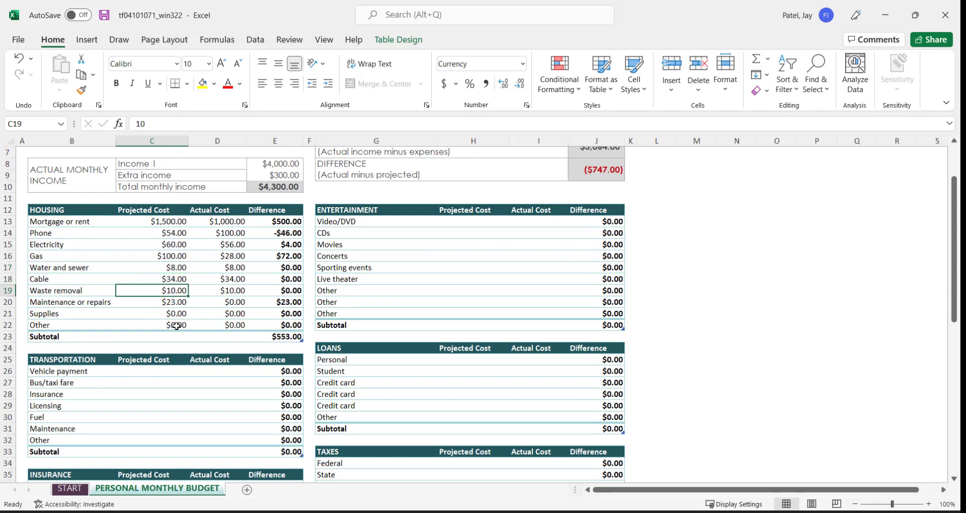
{"action": "left_click_drag", "start_coordinate": [49, 199], "coordinate": [69, 228]}
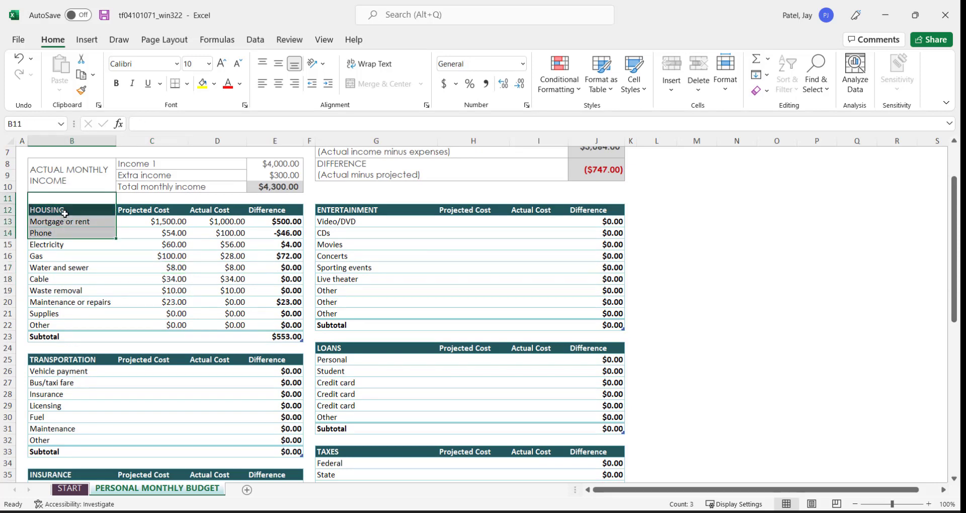
{"action": "left_click", "coordinate": [142, 220]}
{"action": "key", "text": "ctrl+shift+Down"}
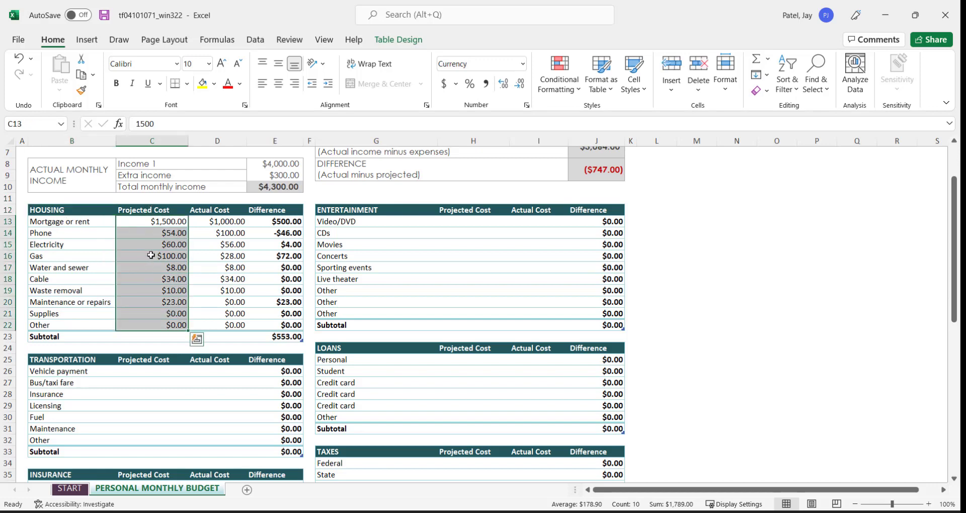
{"action": "left_click_drag", "start_coordinate": [151, 210], "coordinate": [148, 326]}
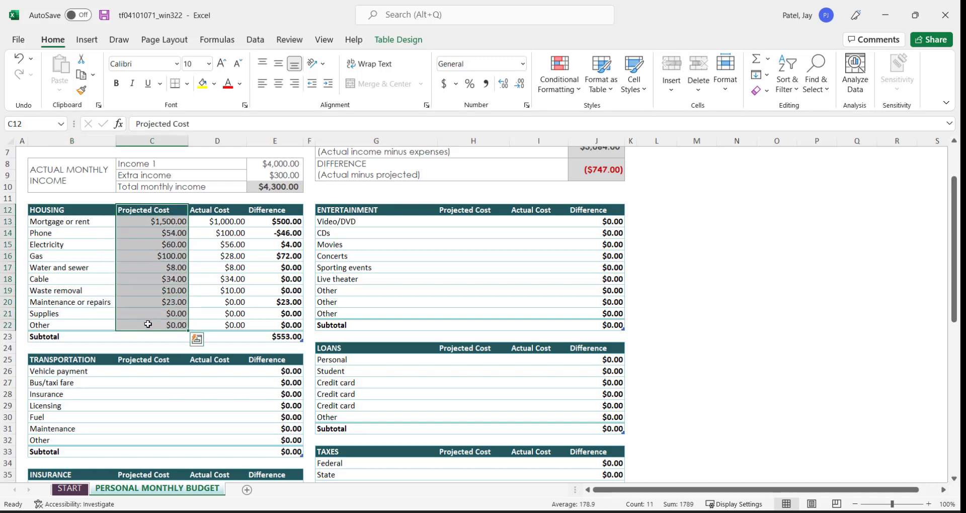
{"action": "scroll", "coordinate": [157, 287], "scroll_direction": "down", "scroll_amount": 1}
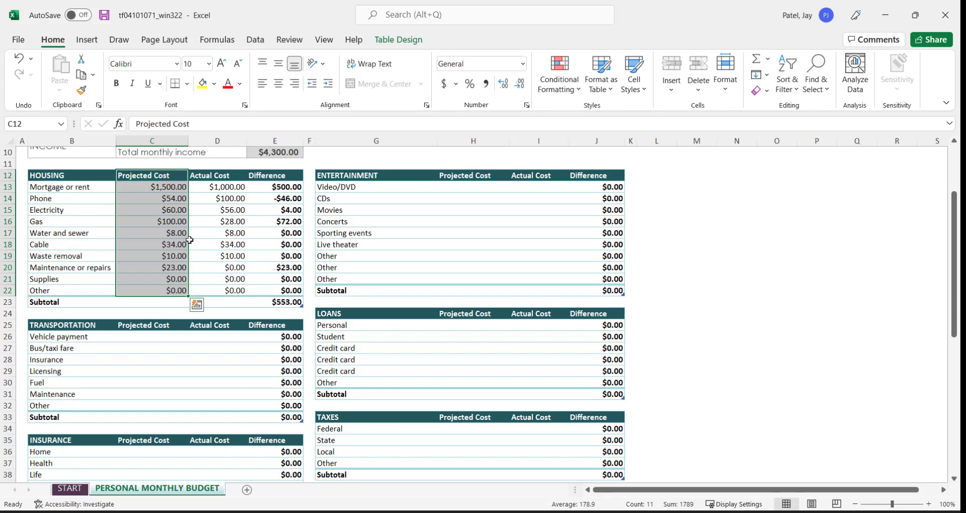
{"action": "left_click", "coordinate": [161, 223]}
{"action": "left_click_drag", "start_coordinate": [151, 179], "coordinate": [149, 285]}
Step: Append "(January 2023)" to the PERSONAL MONTHLY BUDGET title at the top of the sheet
{"action": "scroll", "coordinate": [155, 301], "scroll_direction": "up", "scroll_amount": 3}
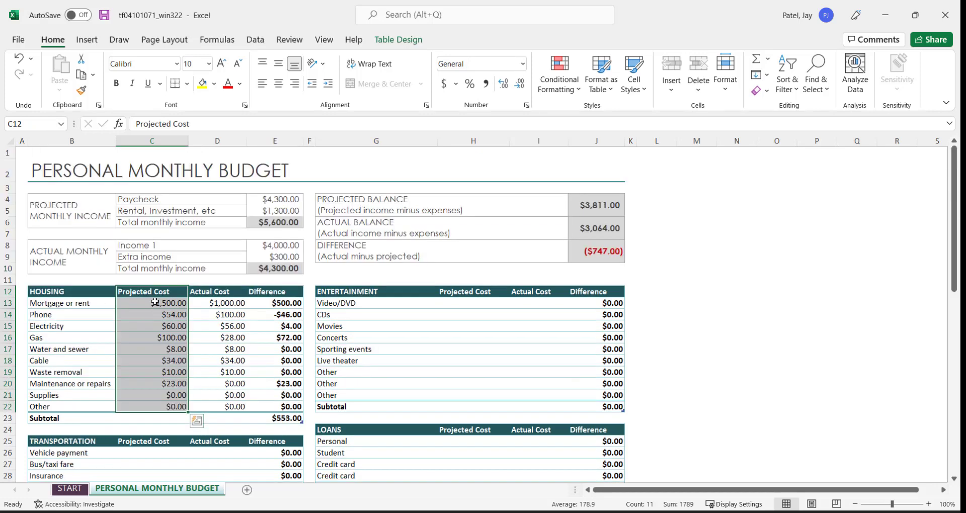
{"action": "left_click", "coordinate": [82, 173]}
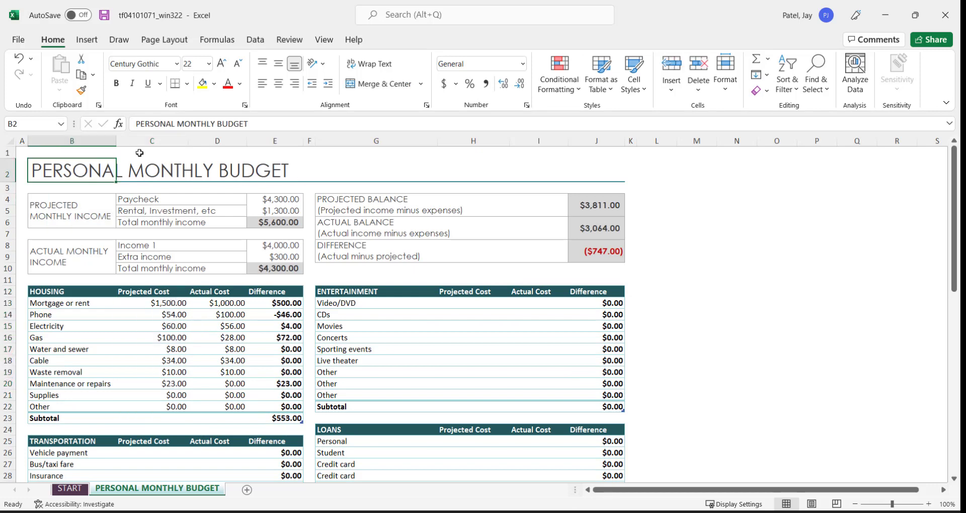
{"action": "left_click", "coordinate": [261, 120]}
{"action": "type", "text": "("}
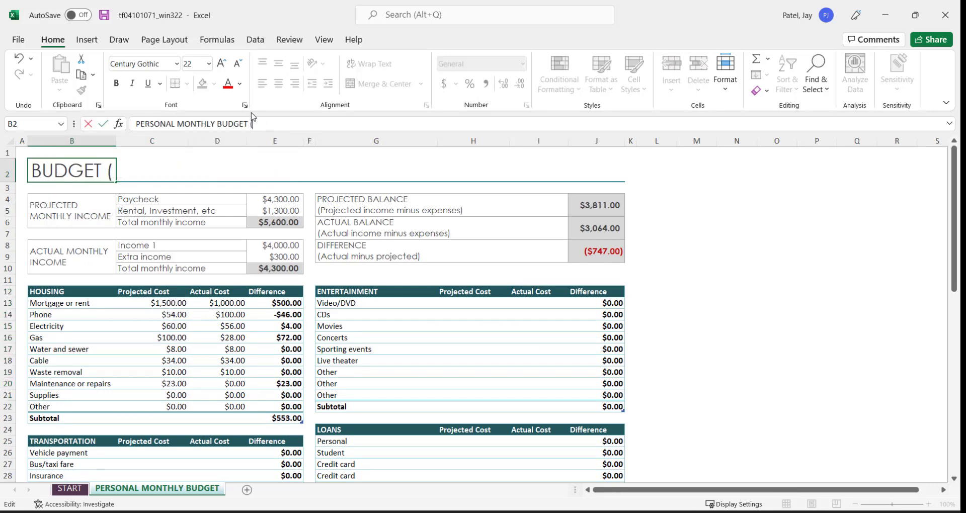
{"action": "type", "text": "January 2023)"}
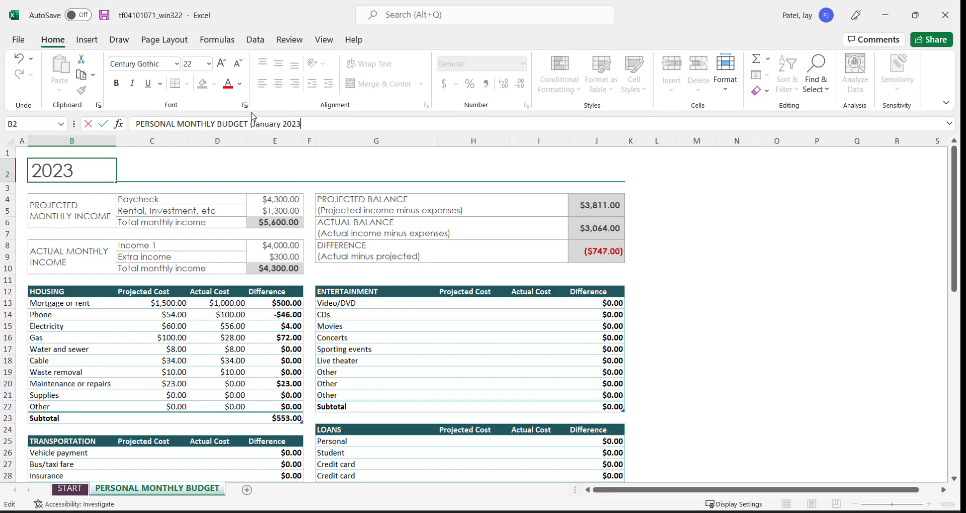
{"action": "key", "text": "ctrl+Return"}
{"action": "key", "text": "Return"}
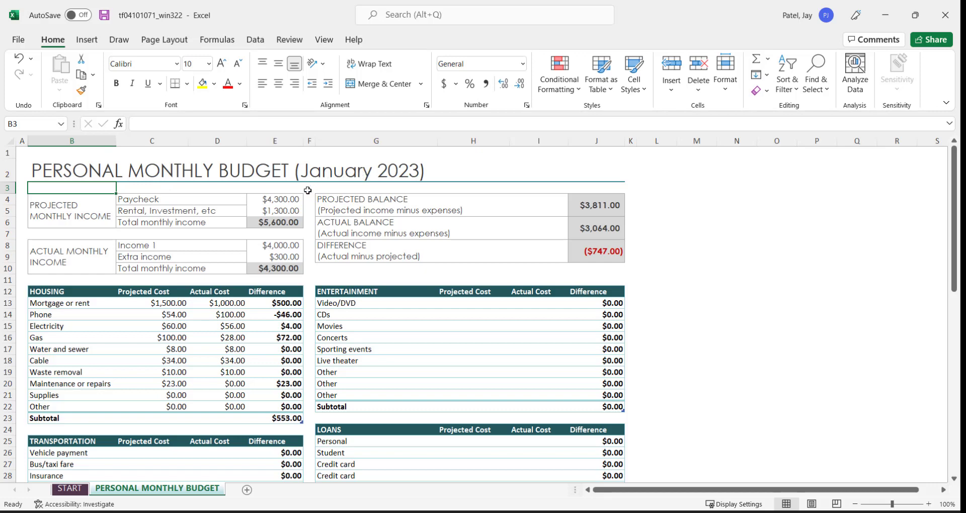
Step: Add a blank sheet and create a copy of the PERSONAL MONTHLY BUDGET sheet at the end of the workbook
{"action": "left_click", "coordinate": [247, 489]}
{"action": "left_click", "coordinate": [174, 492]}
{"action": "right_click", "coordinate": [173, 492]}
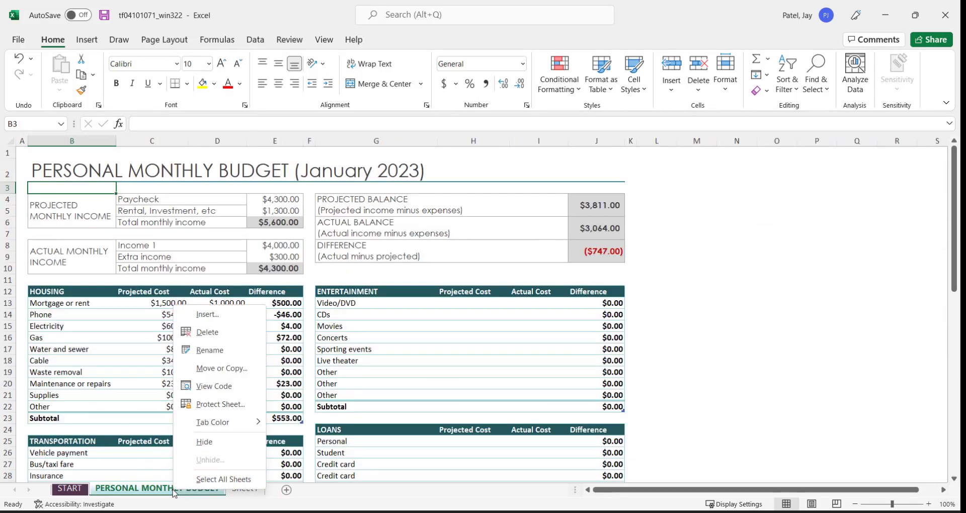
{"action": "left_click", "coordinate": [223, 368]}
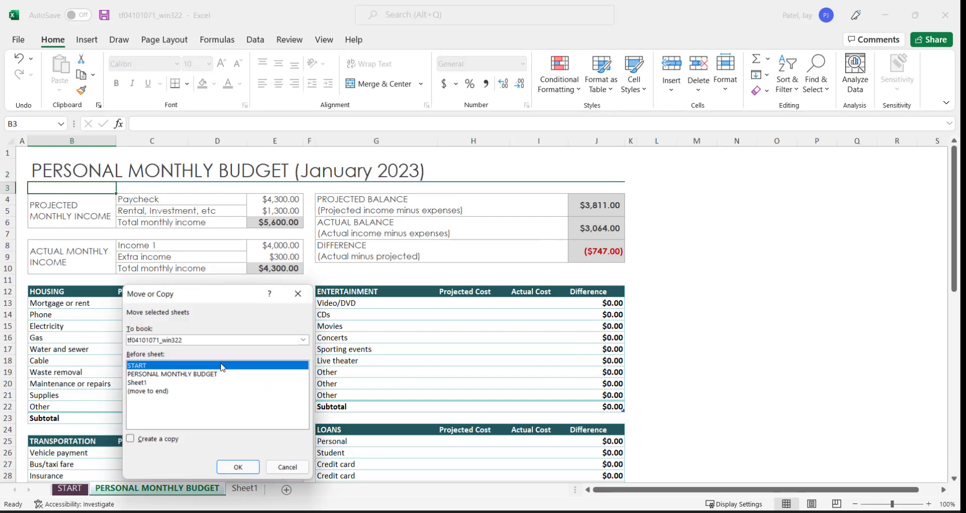
{"action": "left_click", "coordinate": [148, 393]}
{"action": "left_click", "coordinate": [153, 440]}
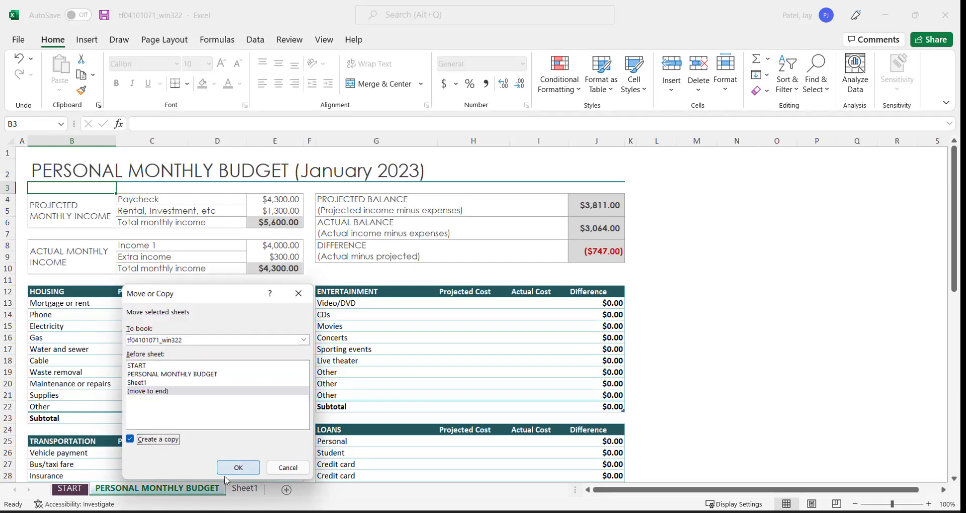
{"action": "left_click", "coordinate": [239, 467]}
Step: Place the copied budget sheet before Sheet1 and rename it February
{"action": "left_click_drag", "start_coordinate": [292, 498], "coordinate": [253, 494]}
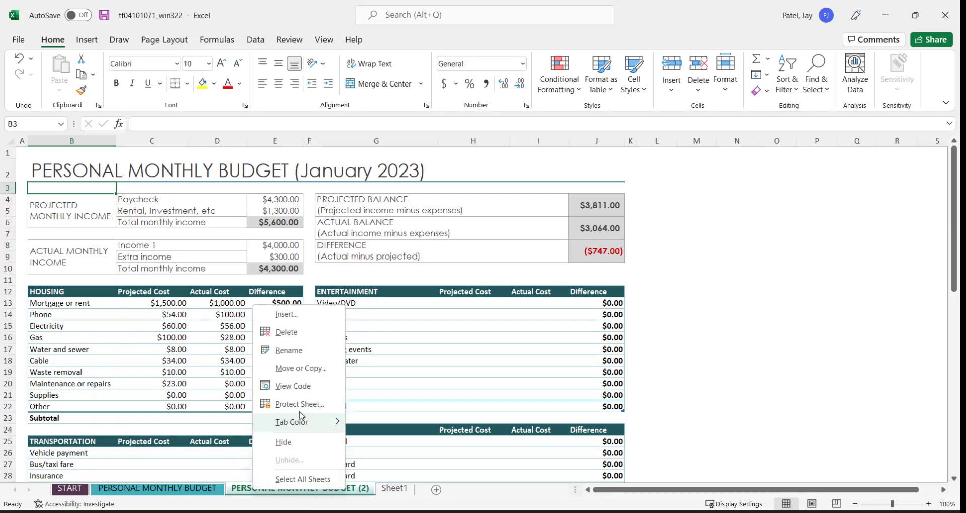
{"action": "left_click", "coordinate": [297, 353]}
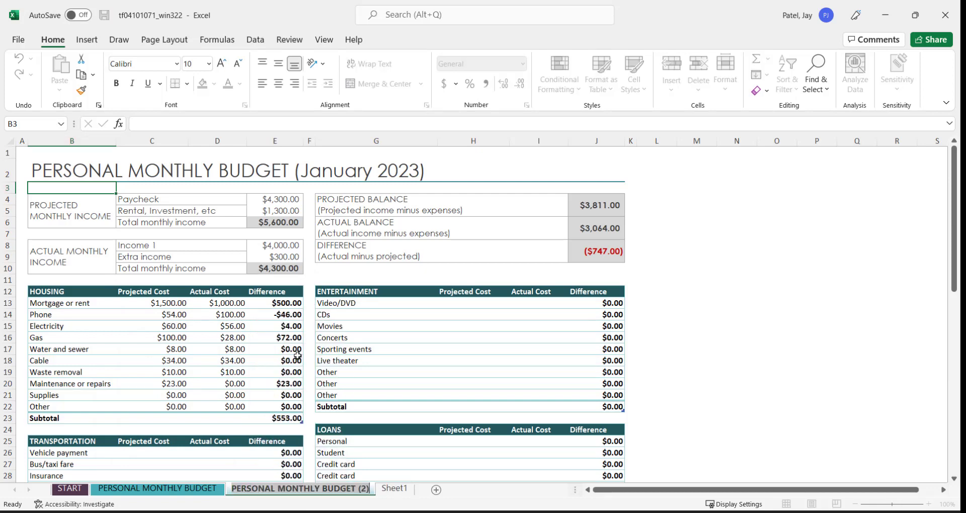
{"action": "type", "text": "February"}
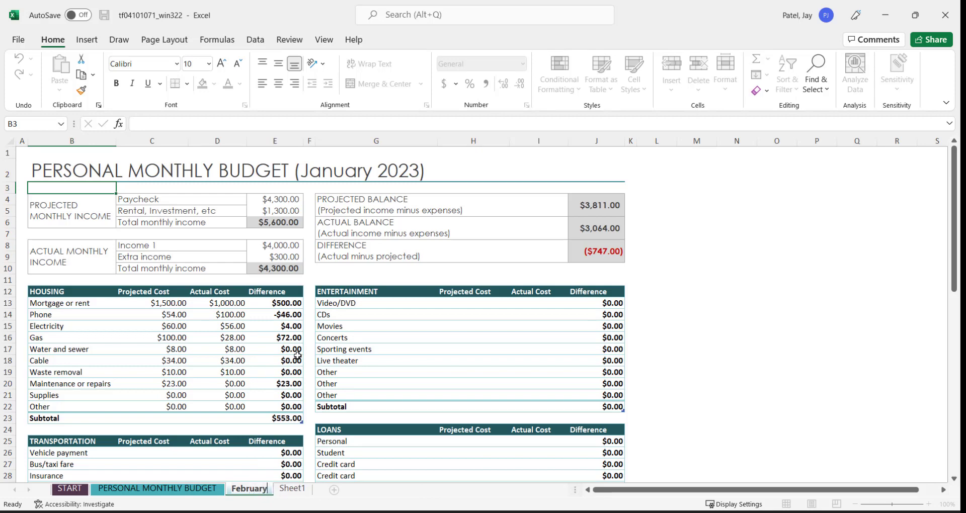
Step: On the PERSONAL MONTHLY BUDGET sheet, set Transportation's projected costs to 500 for Vehicle payment, 0 for Bus/taxi fare and 150 for Insurance
{"action": "left_click", "coordinate": [138, 488]}
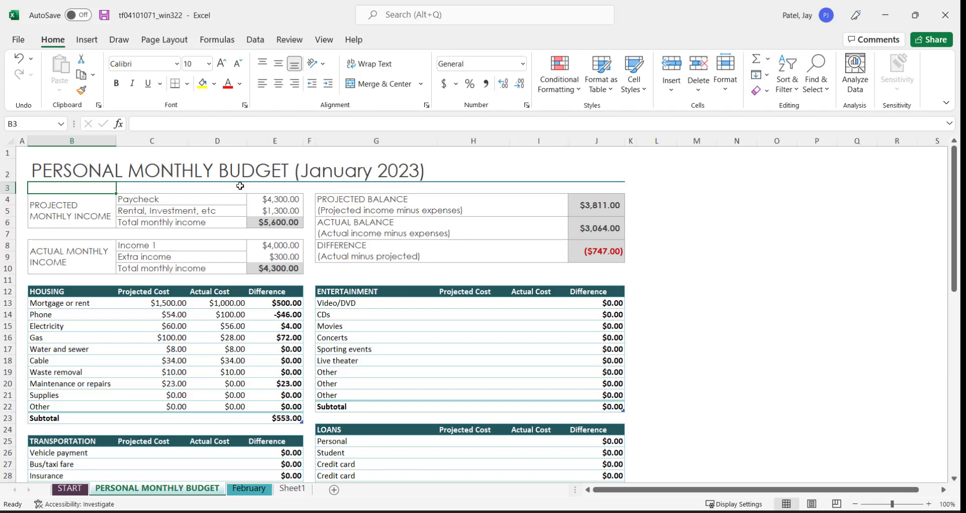
{"action": "scroll", "coordinate": [220, 267], "scroll_direction": "down", "scroll_amount": 2}
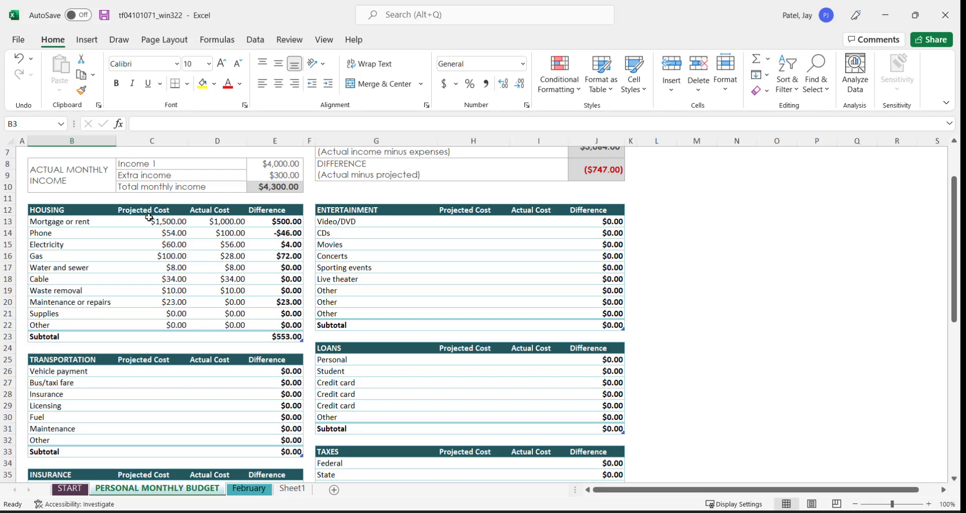
{"action": "left_click", "coordinate": [144, 372]}
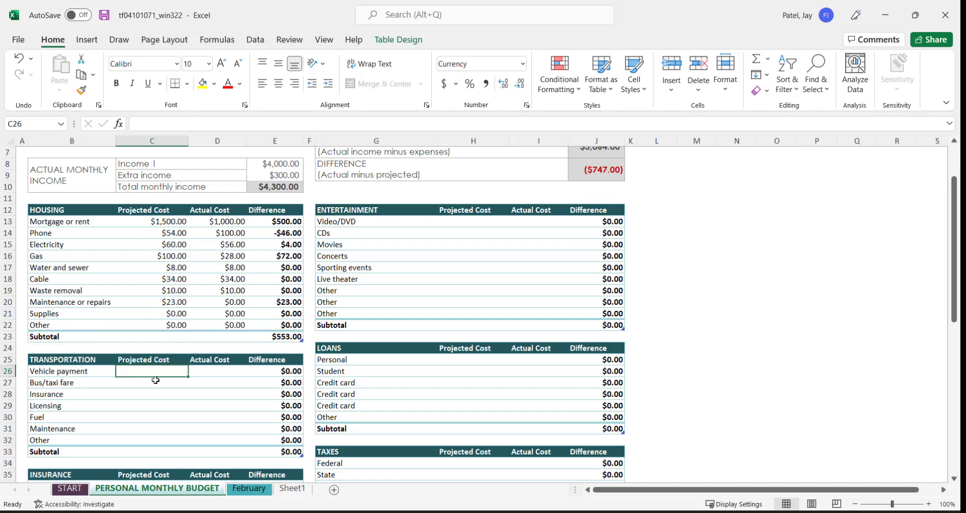
{"action": "scroll", "coordinate": [99, 390], "scroll_direction": "down", "scroll_amount": 3}
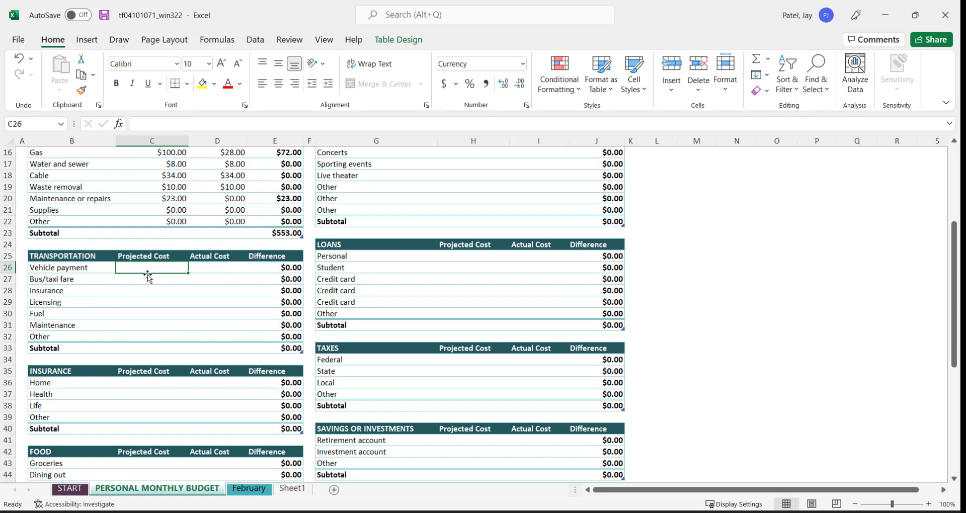
{"action": "type", "text": "5"}
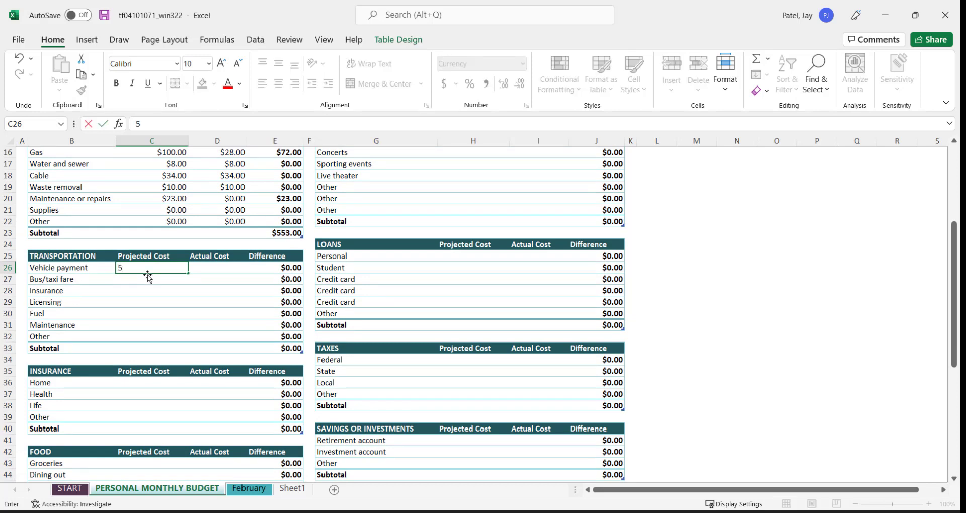
{"action": "type", "text": "00"}
{"action": "key", "text": "Return"}
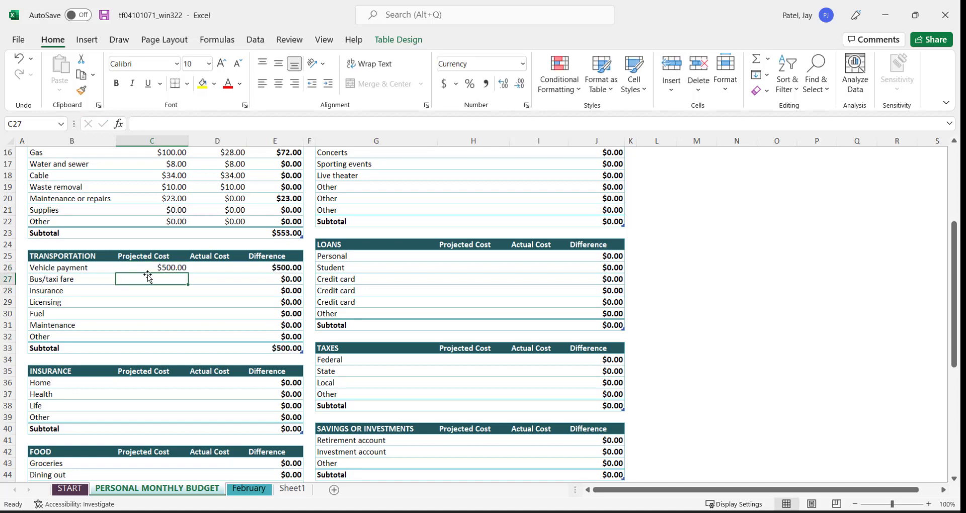
{"action": "type", "text": "0"}
{"action": "key", "text": "Return"}
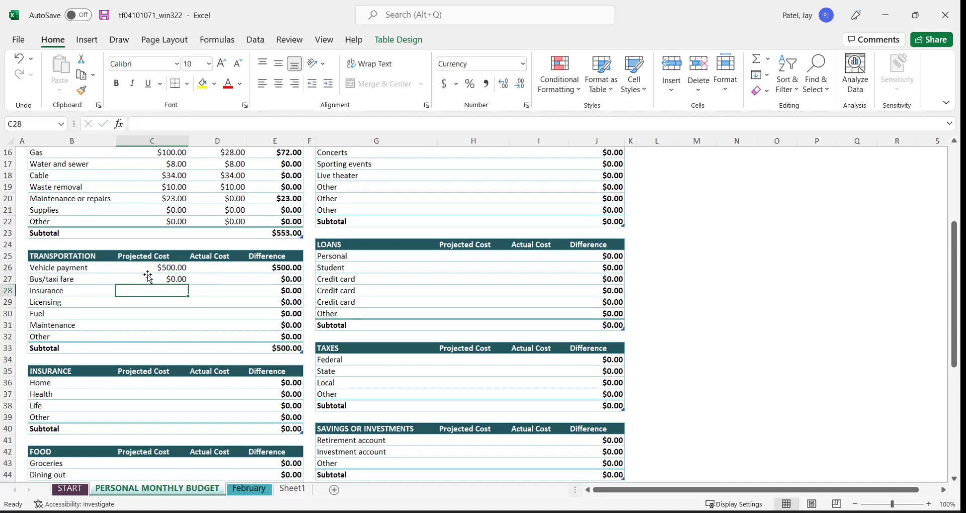
{"action": "type", "text": "150"}
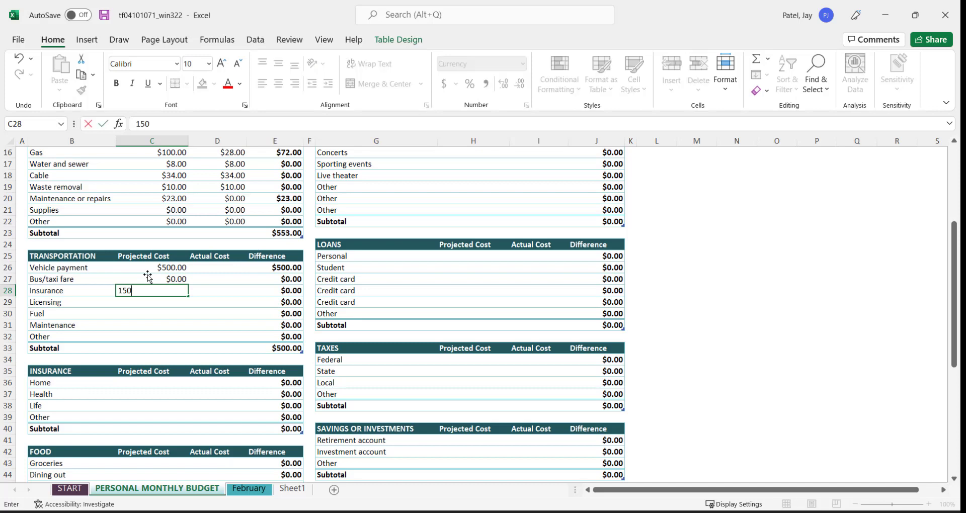
{"action": "key", "text": "Return"}
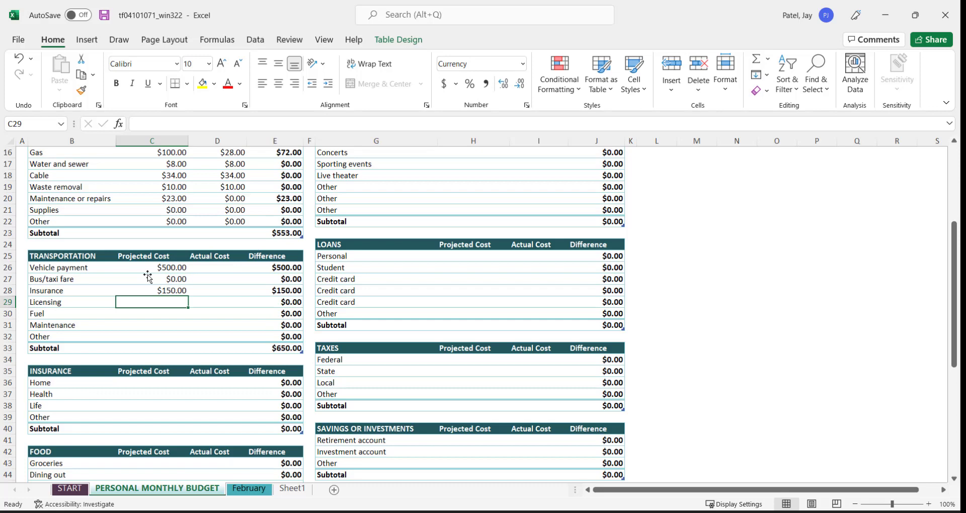
Step: Set the Transportation table's projected costs to 20 for Licensing, 300 for Fuel, 50 for Maintenance and 0 for Other
{"action": "type", "text": "20"}
{"action": "key", "text": "Return"}
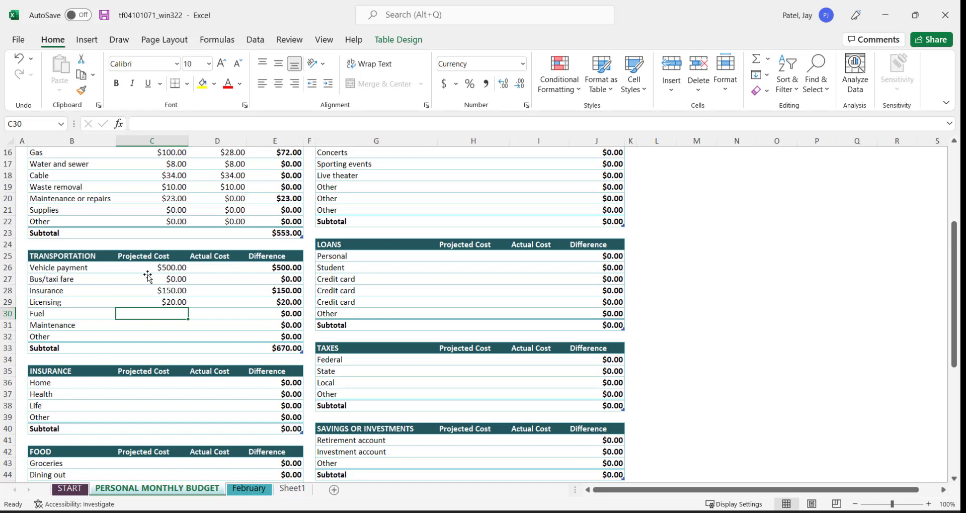
{"action": "type", "text": "300"}
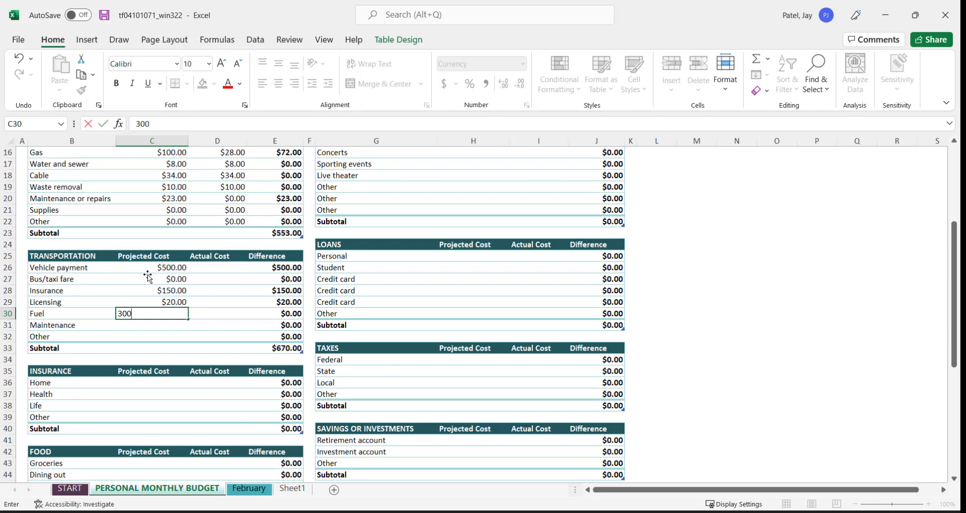
{"action": "key", "text": "Return"}
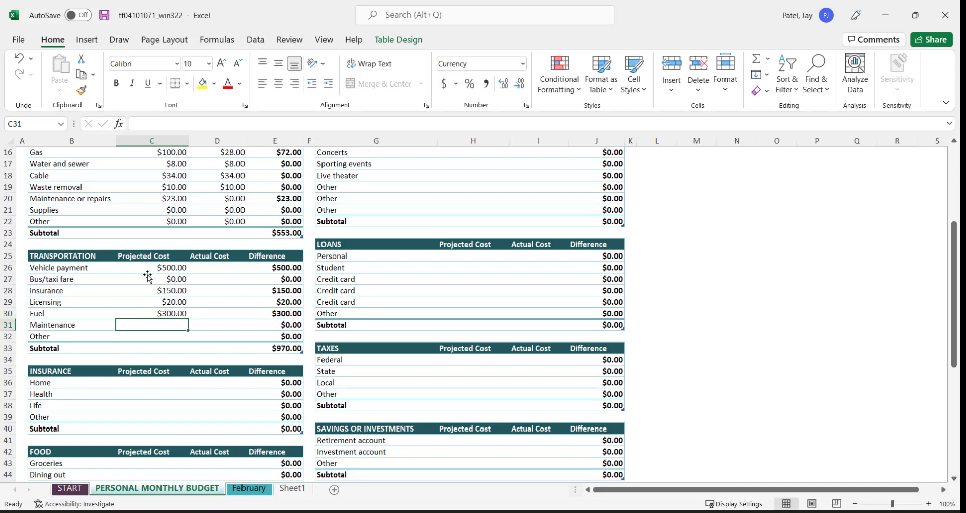
{"action": "type", "text": "50"}
{"action": "key", "text": "Return"}
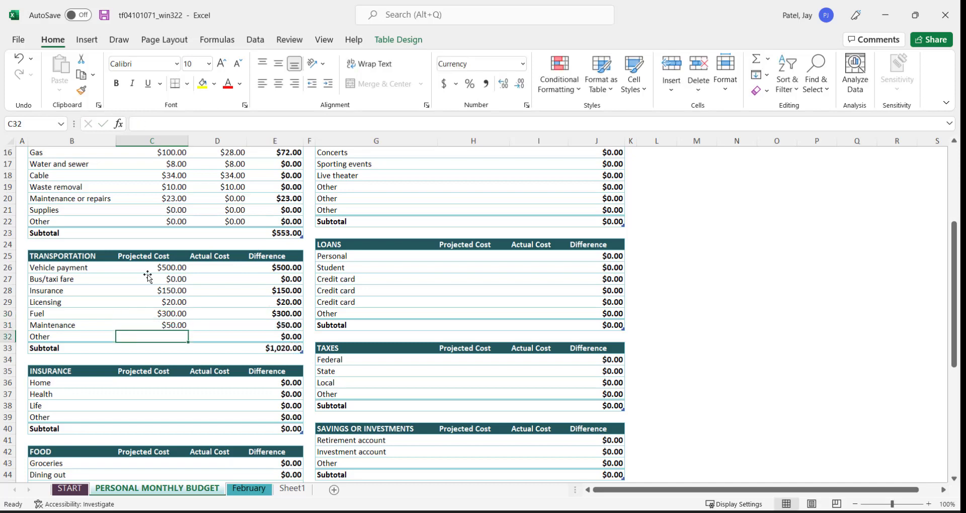
{"action": "type", "text": "0"}
{"action": "key", "text": "Return"}
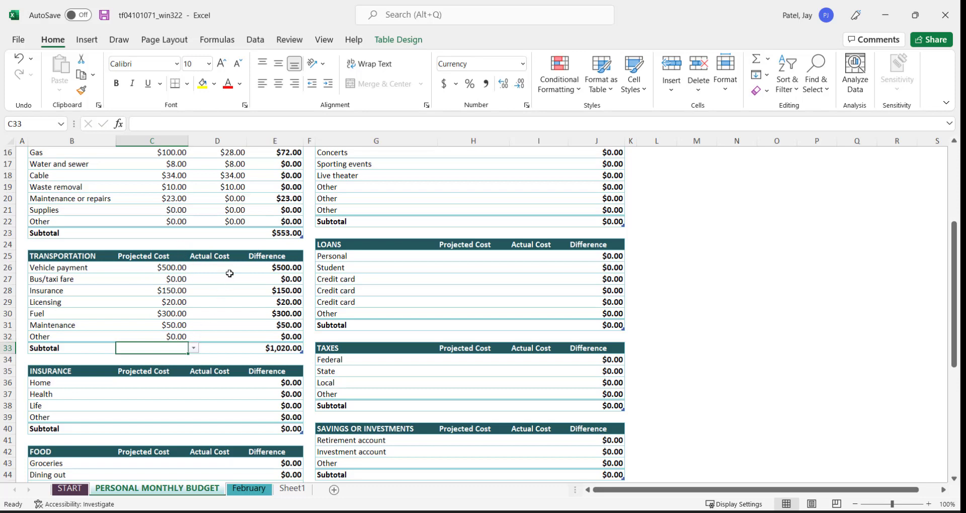
Step: Set the Insurance table's projected costs to 100 for Home, 150 for Health, 0 for Life and 50 for Other
{"action": "left_click", "coordinate": [214, 267]}
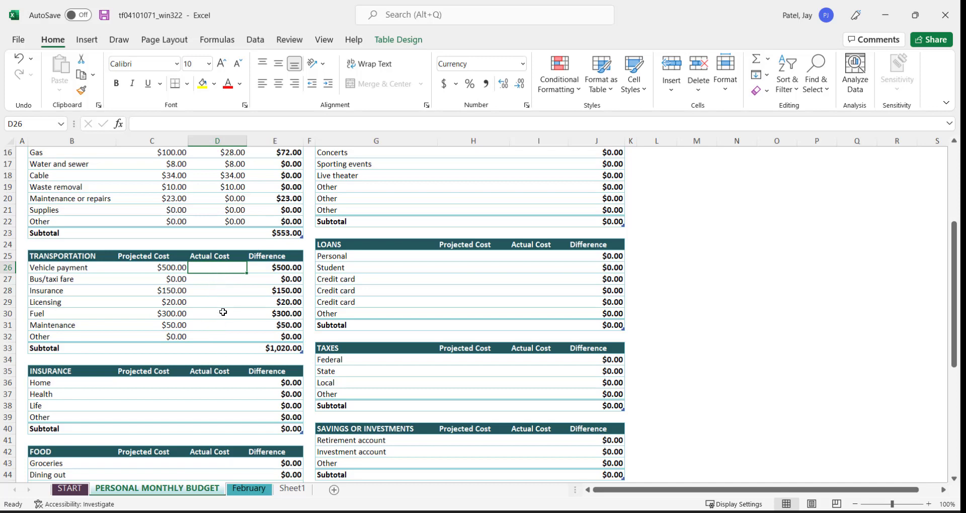
{"action": "left_click", "coordinate": [131, 391]}
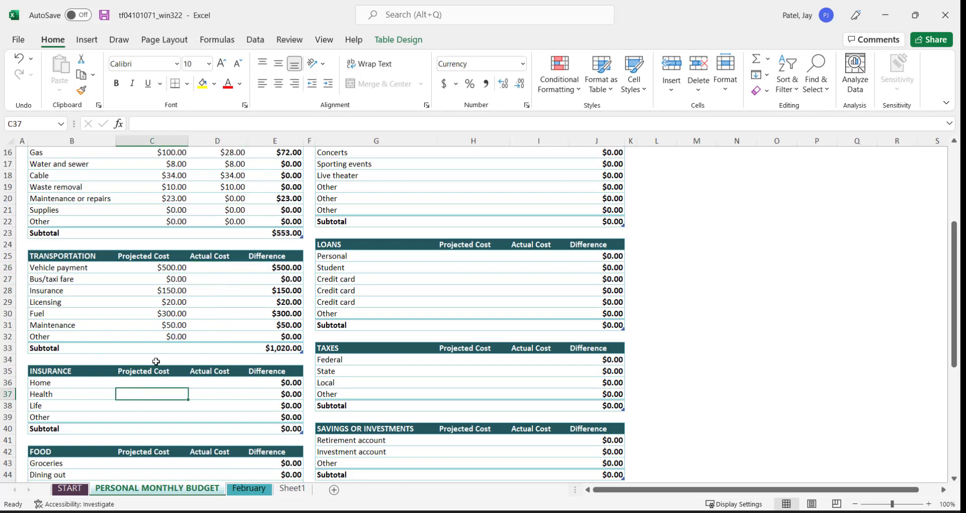
{"action": "left_click", "coordinate": [156, 379]}
{"action": "scroll", "coordinate": [151, 391], "scroll_direction": "down", "scroll_amount": 1}
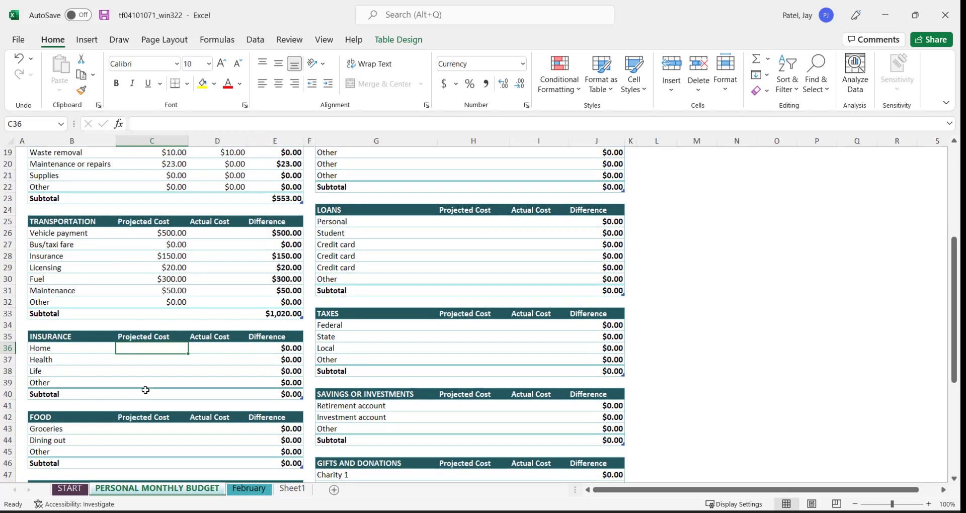
{"action": "type", "text": "100"}
{"action": "key", "text": "Return"}
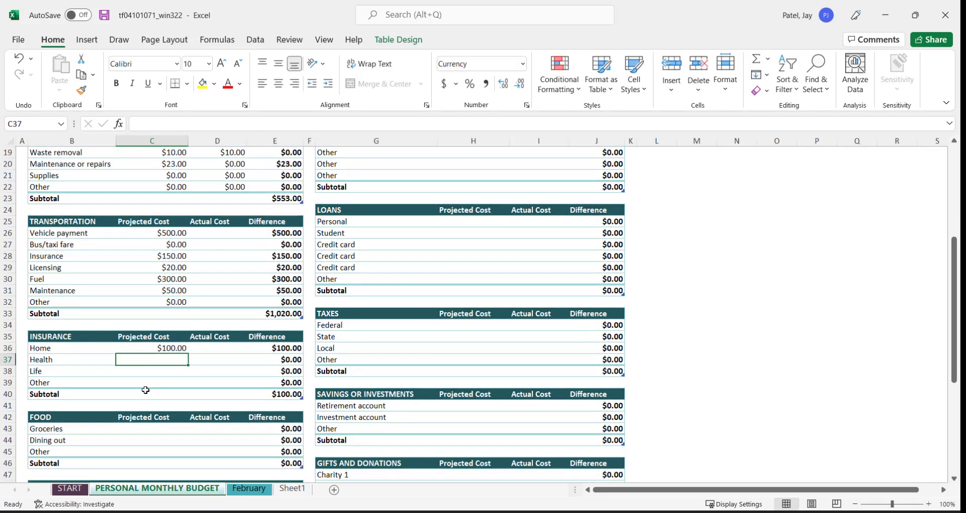
{"action": "type", "text": "150"}
{"action": "key", "text": "Return"}
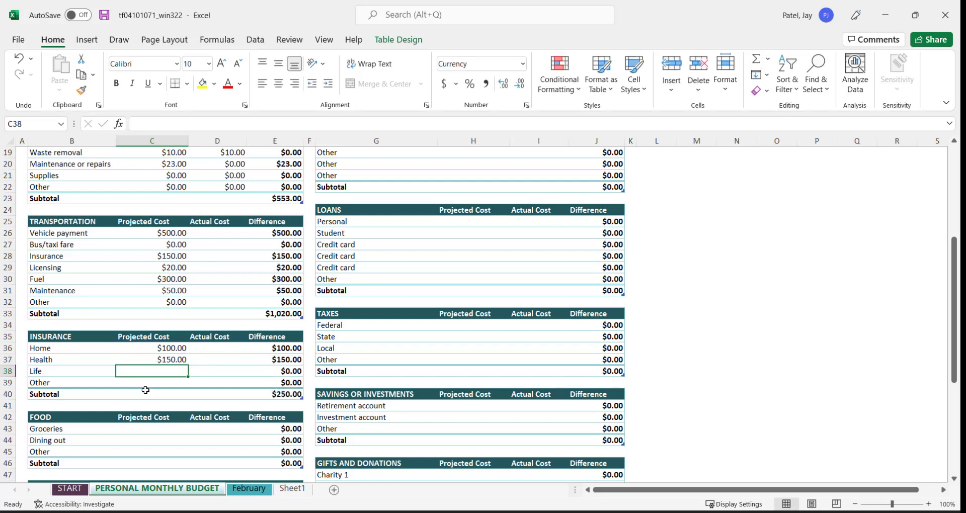
{"action": "type", "text": "0"}
{"action": "key", "text": "Return"}
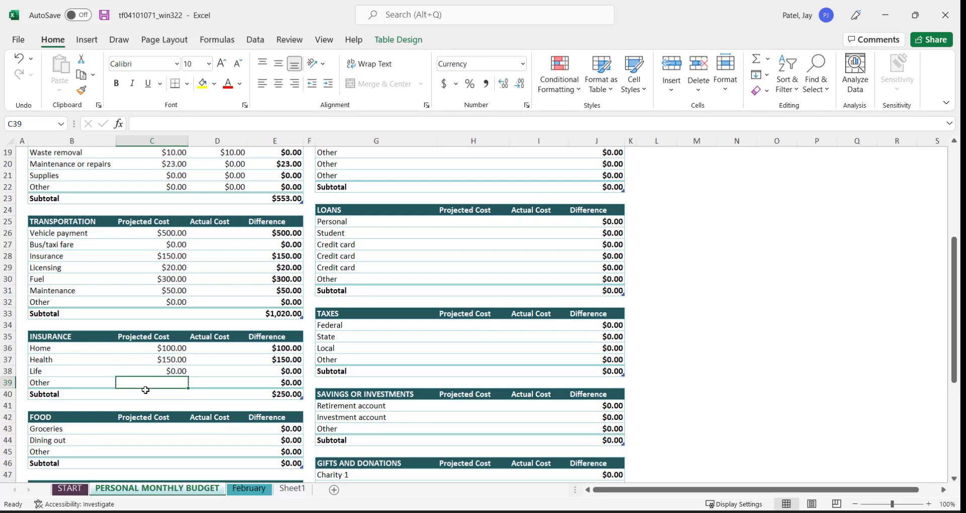
{"action": "type", "text": "50"}
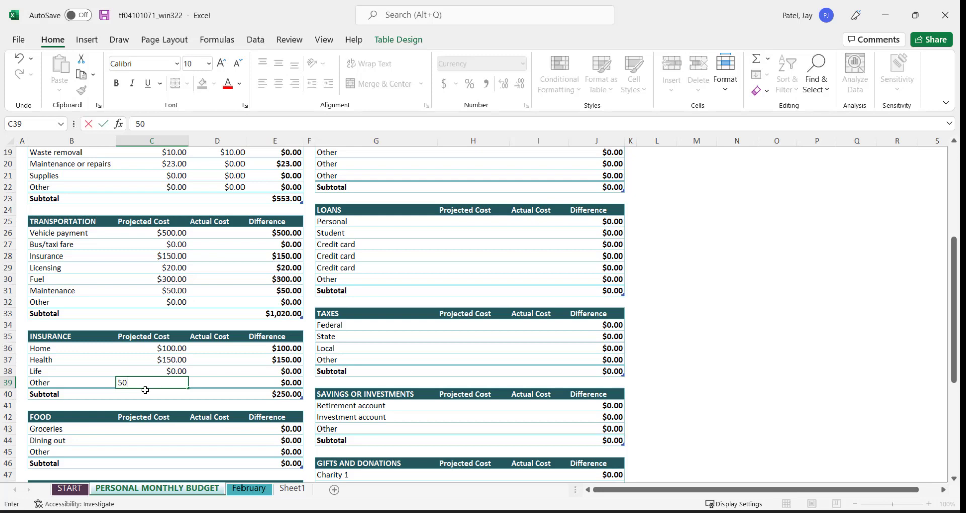
{"action": "key", "text": "Return"}
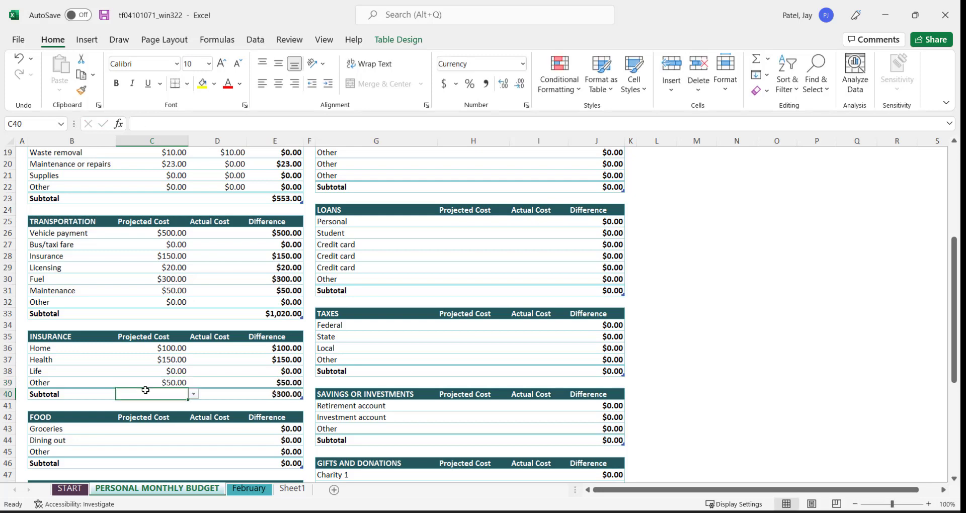
Step: Insert a new table row above the Other row in the Food table
{"action": "key", "text": "Down"}
{"action": "key", "text": "Down"}
{"action": "key", "text": "Down"}
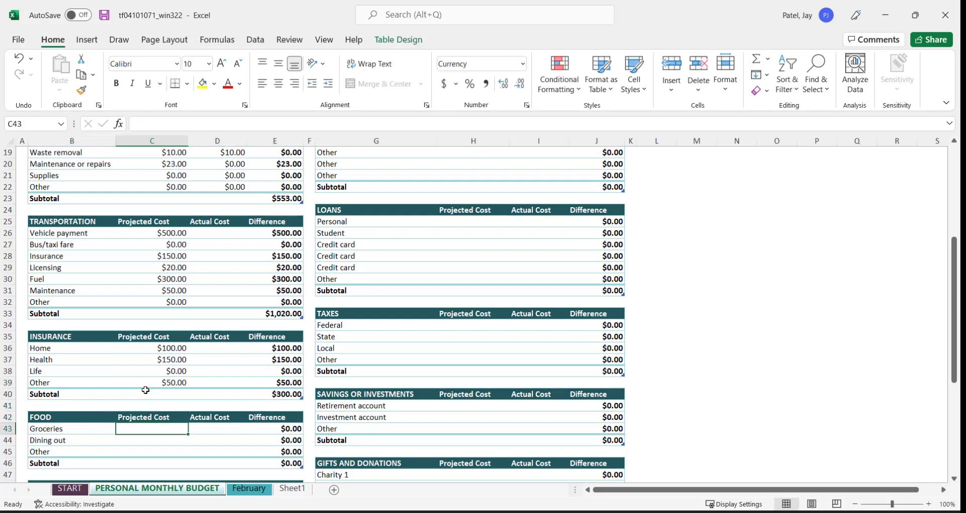
{"action": "key", "text": "Down"}
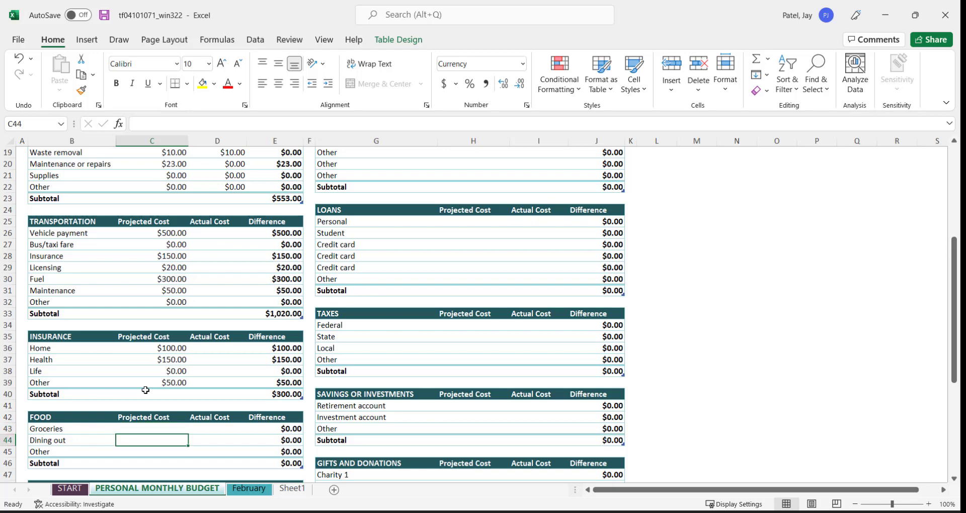
{"action": "key", "text": "Up"}
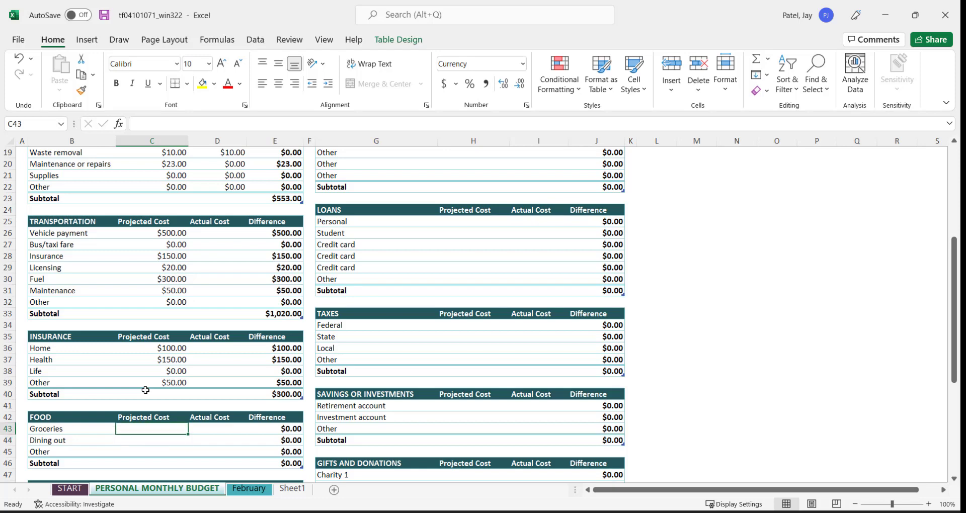
{"action": "key", "text": "Down"}
{"action": "key", "text": "Left"}
{"action": "key", "text": "Up"}
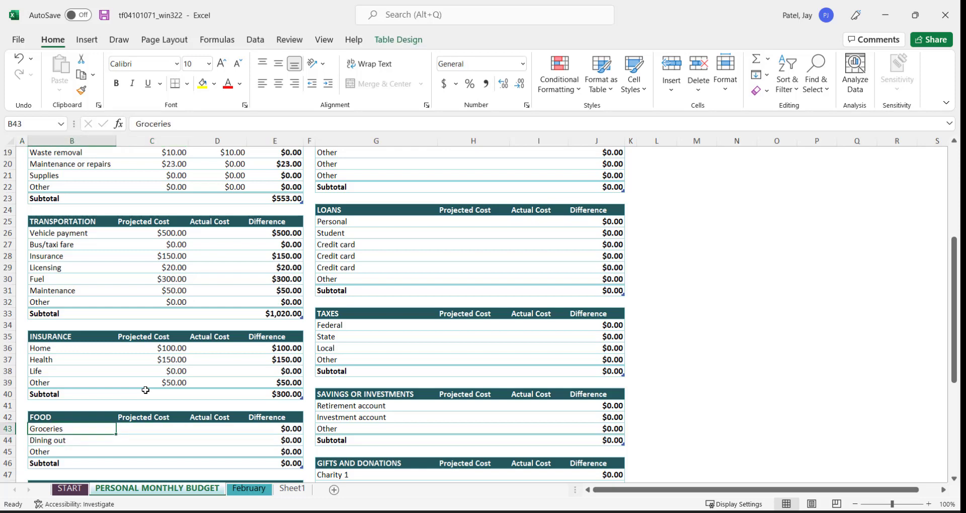
{"action": "key", "text": "Down"}
{"action": "key", "text": "Up"}
{"action": "key", "text": "Down"}
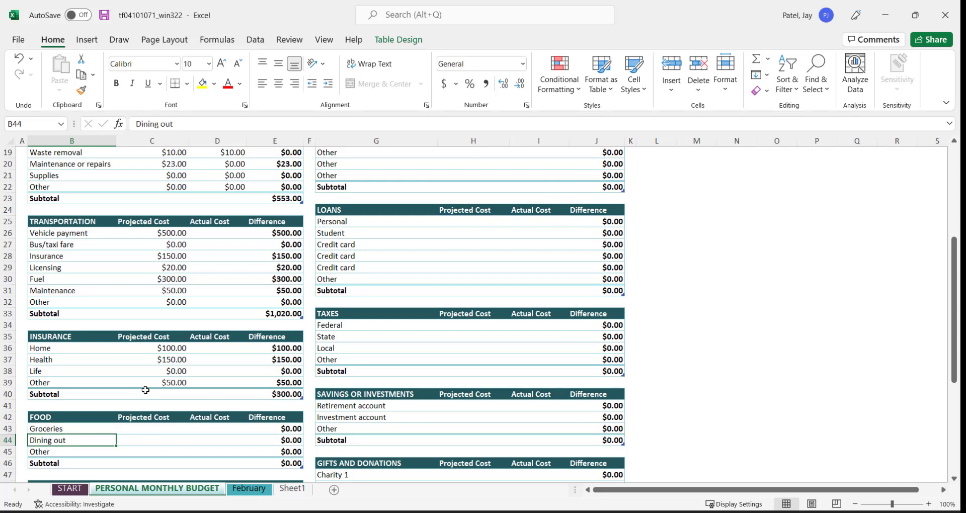
{"action": "key", "text": "Down"}
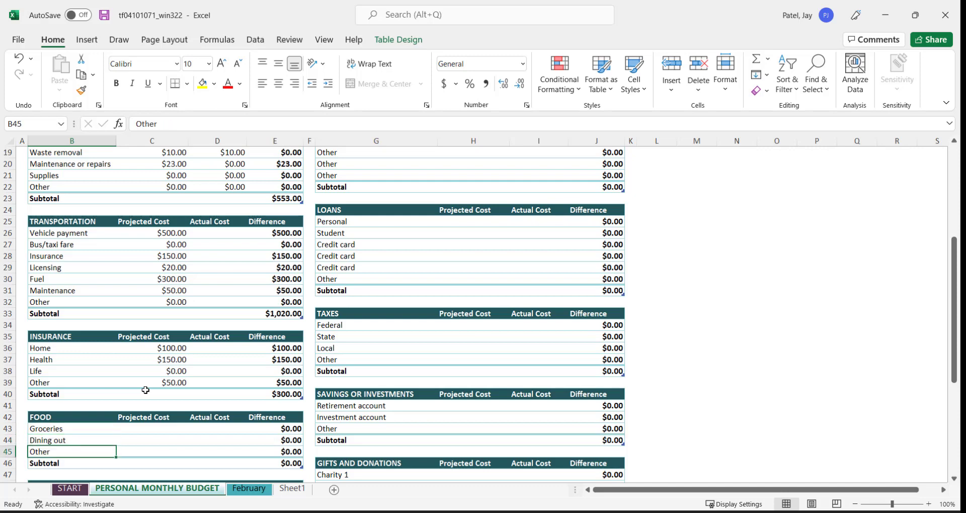
{"action": "key", "text": "ctrl+shift+Right"}
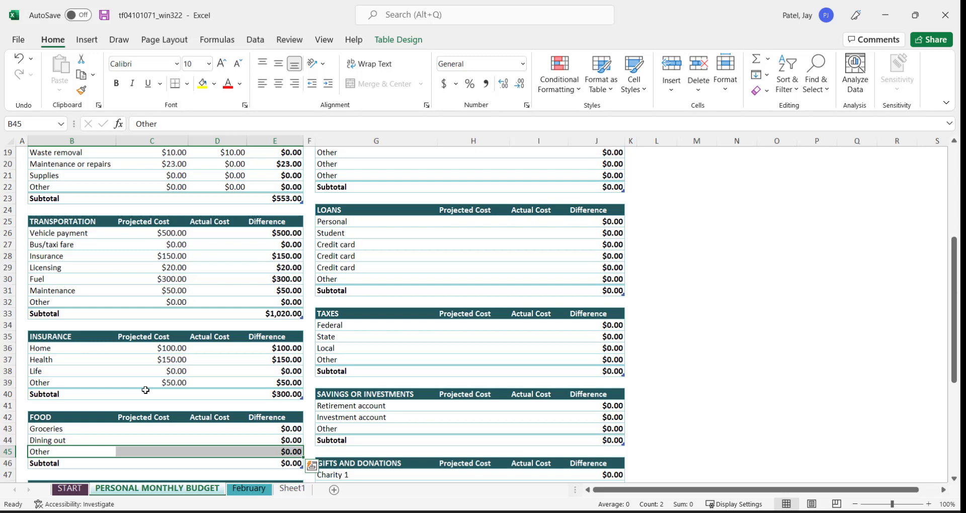
{"action": "right_click", "coordinate": [147, 452]}
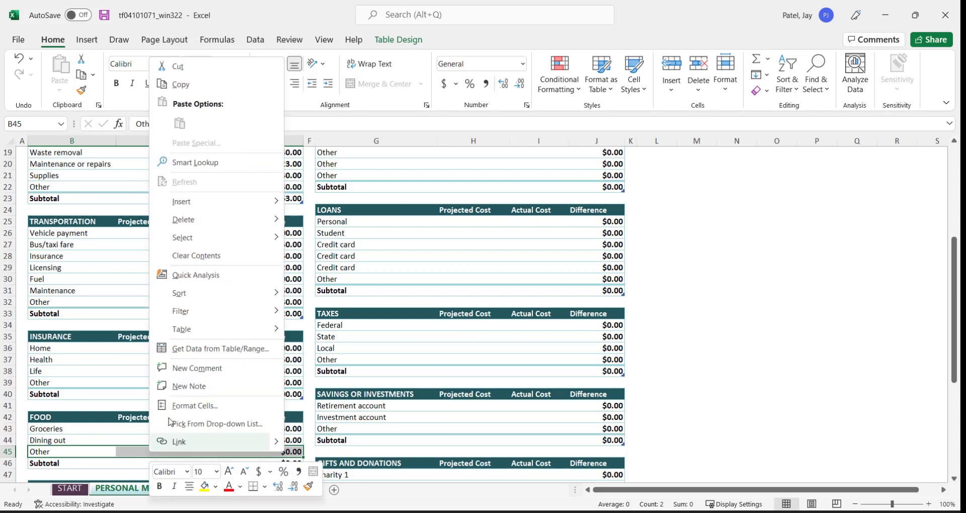
{"action": "mouse_move", "coordinate": [201, 201]}
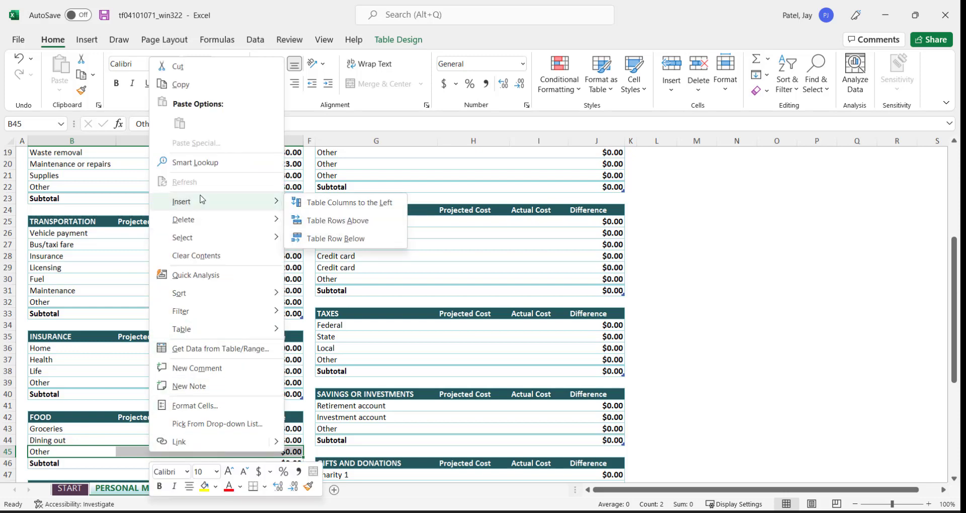
{"action": "left_click", "coordinate": [340, 227]}
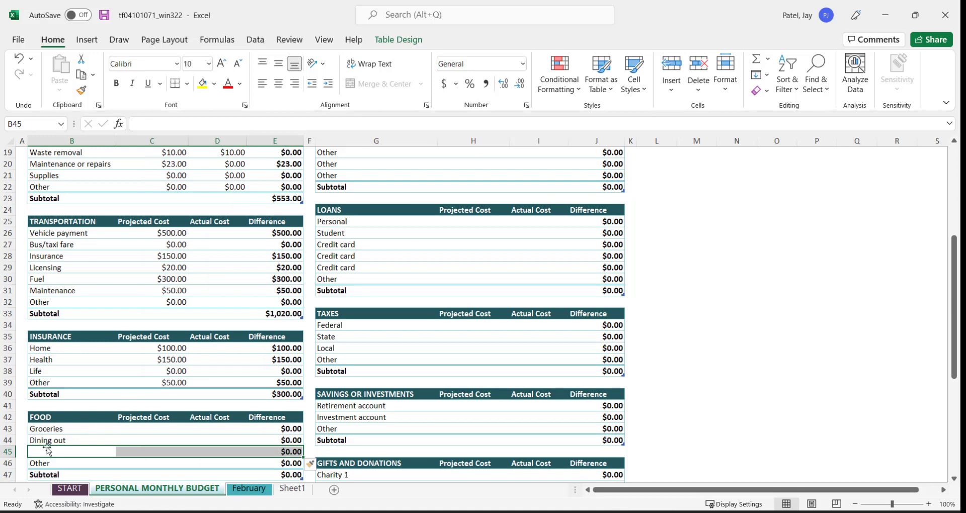
Step: Label the blank row below Dining out as Subscription Food
{"action": "left_click", "coordinate": [56, 451]}
{"action": "type", "text": "Sub"}
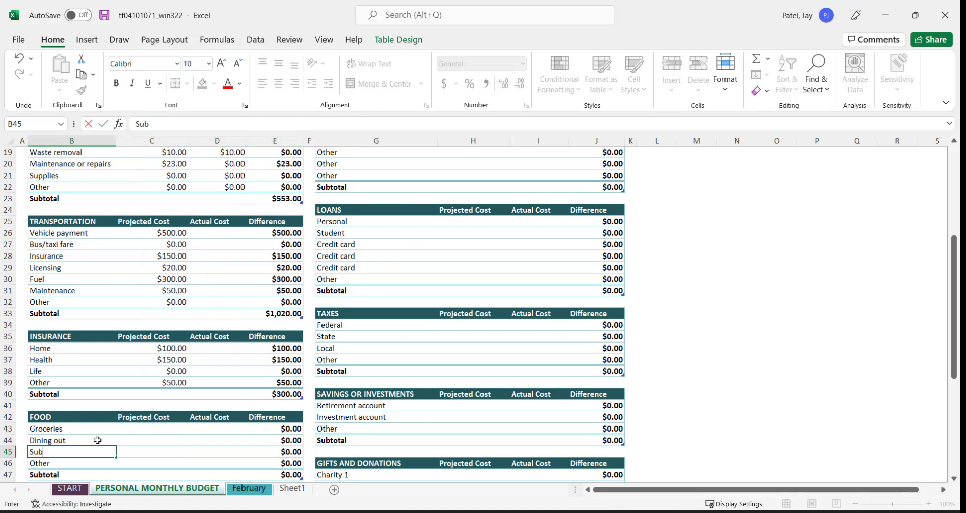
{"action": "type", "text": "scription Food"}
{"action": "key", "text": "Return"}
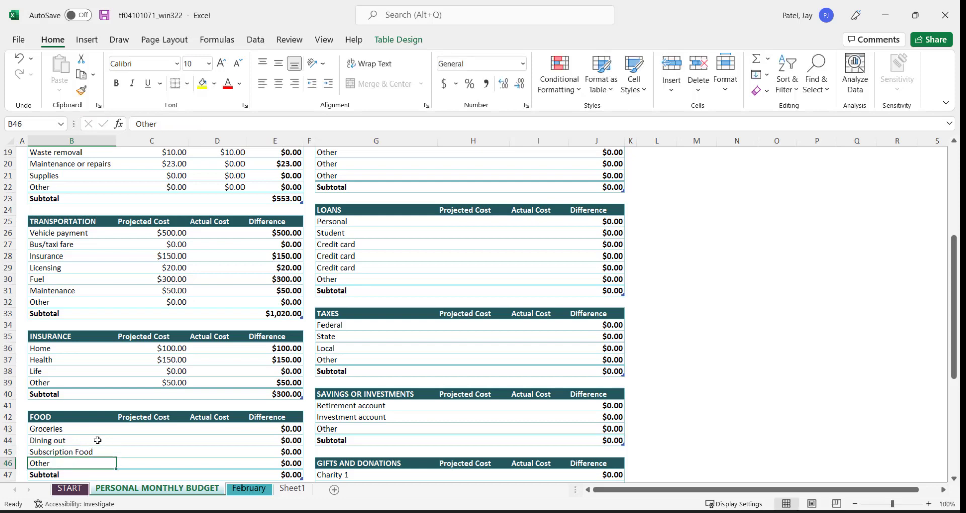
Step: Set the Food table's projected costs to 500 for Groceries, 200 for Dining out, 100 for Subscription Food and 0 for Other
{"action": "key", "text": "Right"}
{"action": "key", "text": "Up"}
{"action": "key", "text": "Up"}
{"action": "key", "text": "Up"}
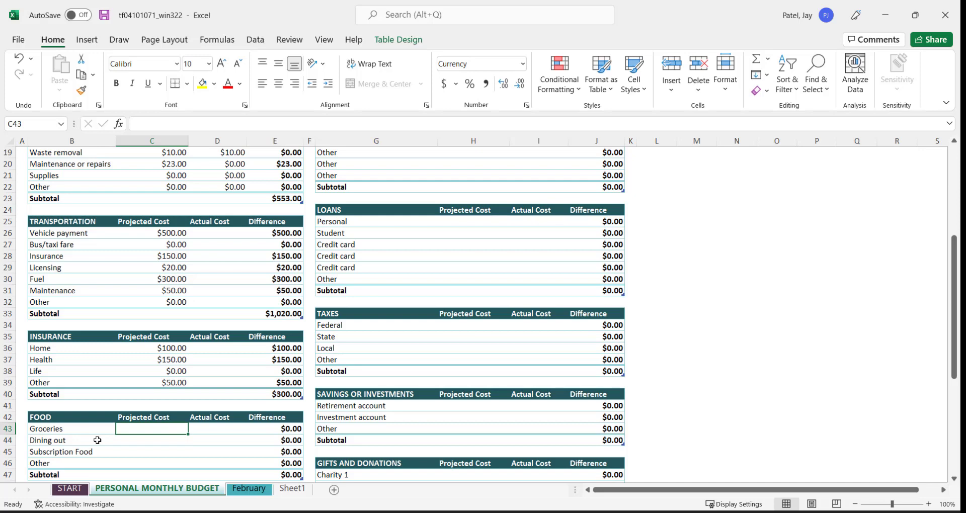
{"action": "type", "text": "500"}
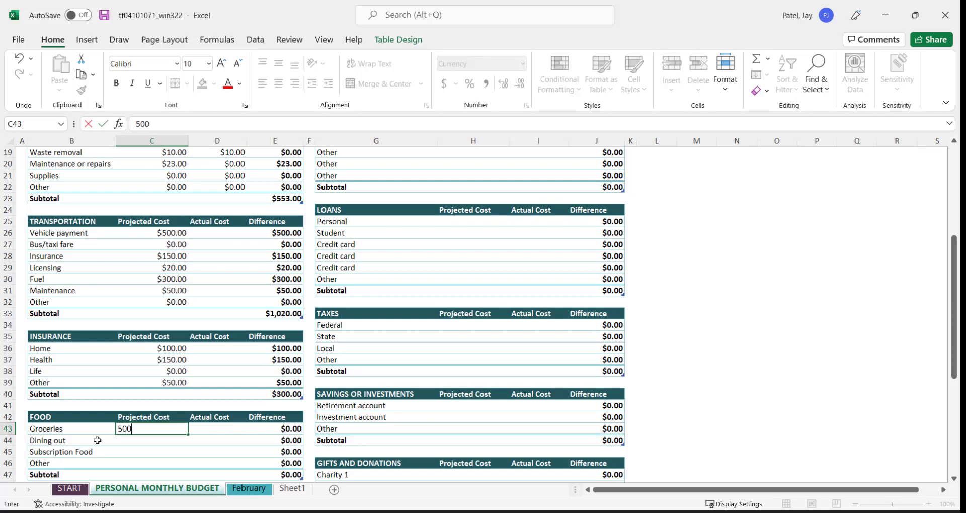
{"action": "key", "text": "Return"}
{"action": "type", "text": "200"}
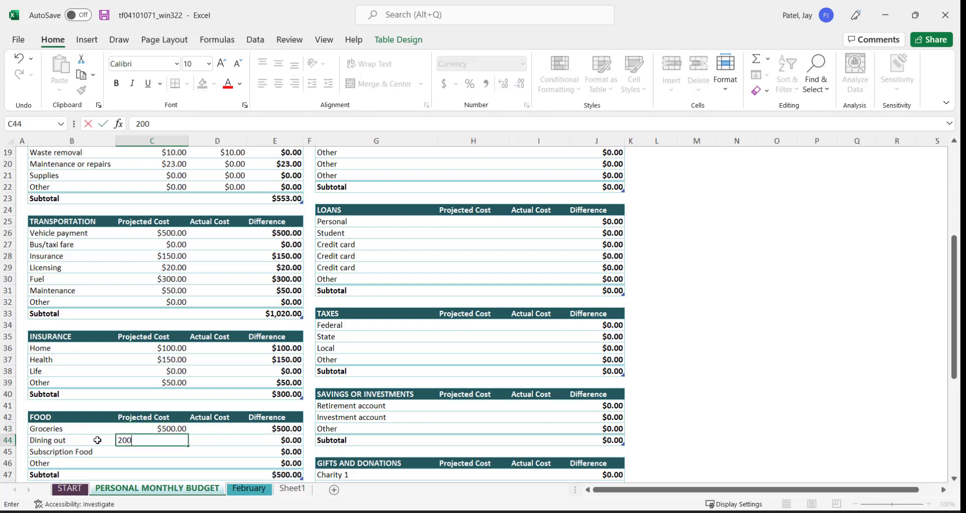
{"action": "key", "text": "Return"}
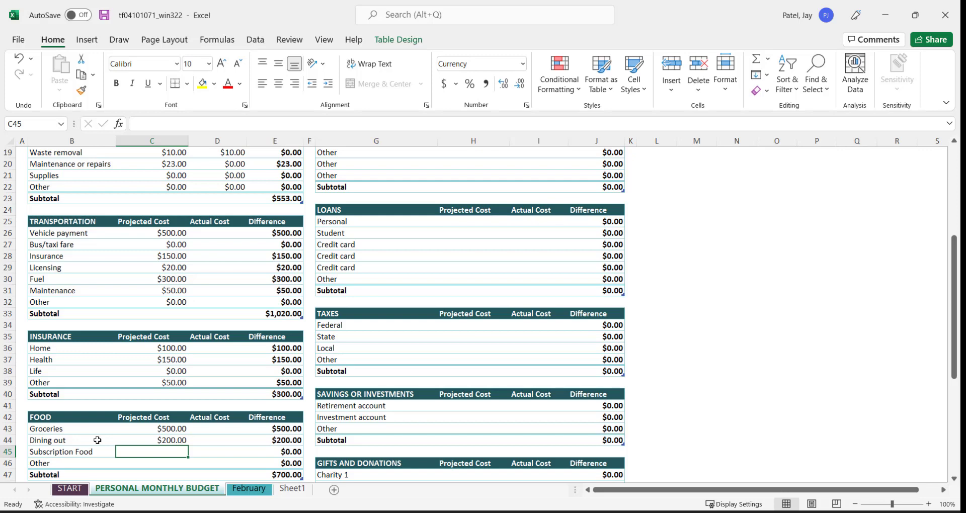
{"action": "type", "text": "100"}
{"action": "key", "text": "Return"}
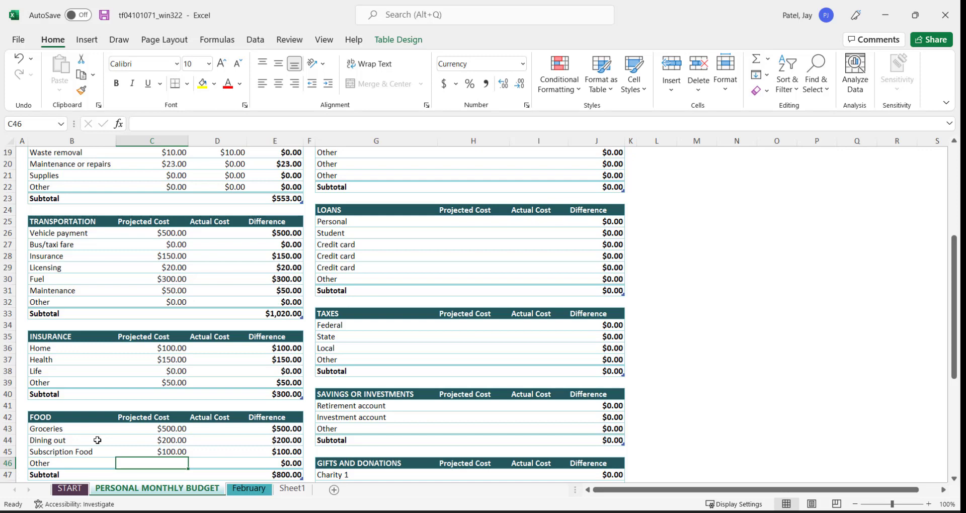
{"action": "type", "text": "0"}
{"action": "key", "text": "Return"}
Step: Set the Pets table's projected costs to 50 for Food and 50 for Medical
{"action": "scroll", "coordinate": [121, 458], "scroll_direction": "down", "scroll_amount": 2}
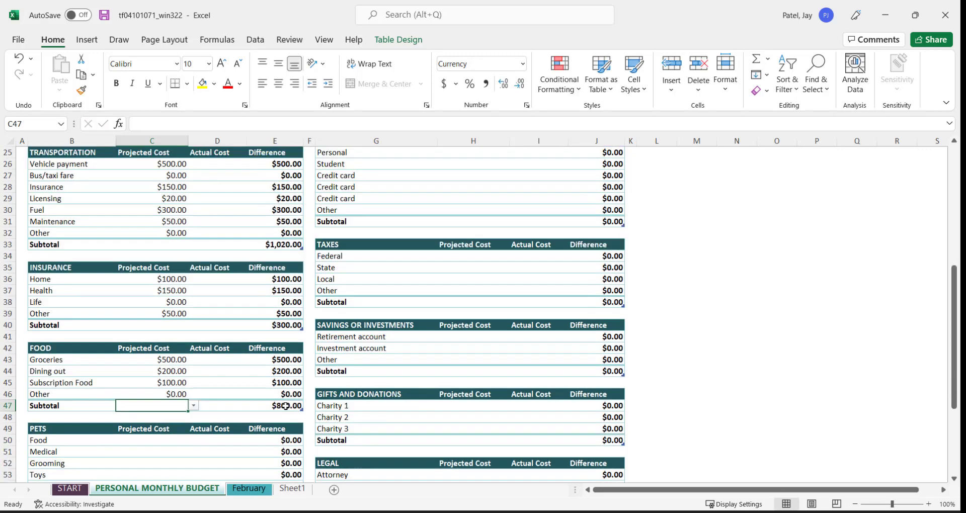
{"action": "scroll", "coordinate": [272, 420], "scroll_direction": "down", "scroll_amount": 2}
{"action": "left_click", "coordinate": [136, 372]}
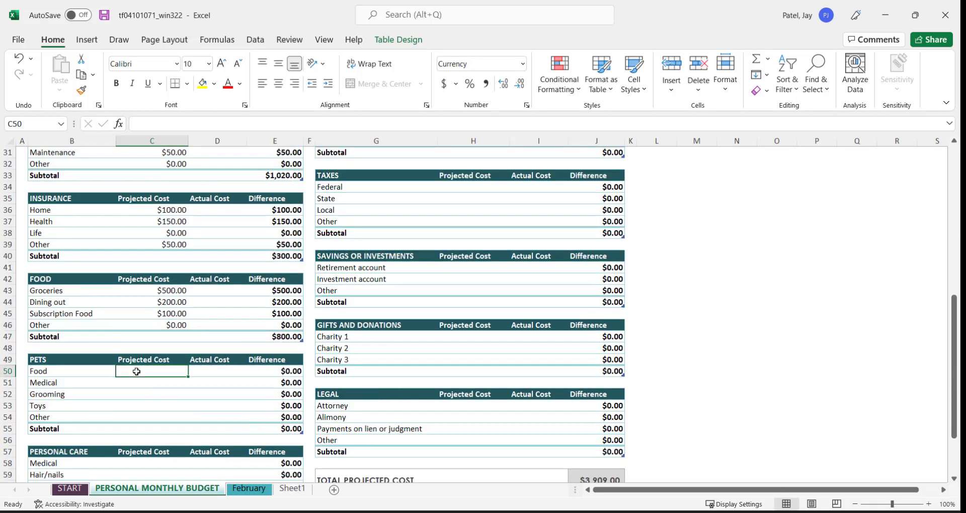
{"action": "type", "text": "50"}
{"action": "key", "text": "Return"}
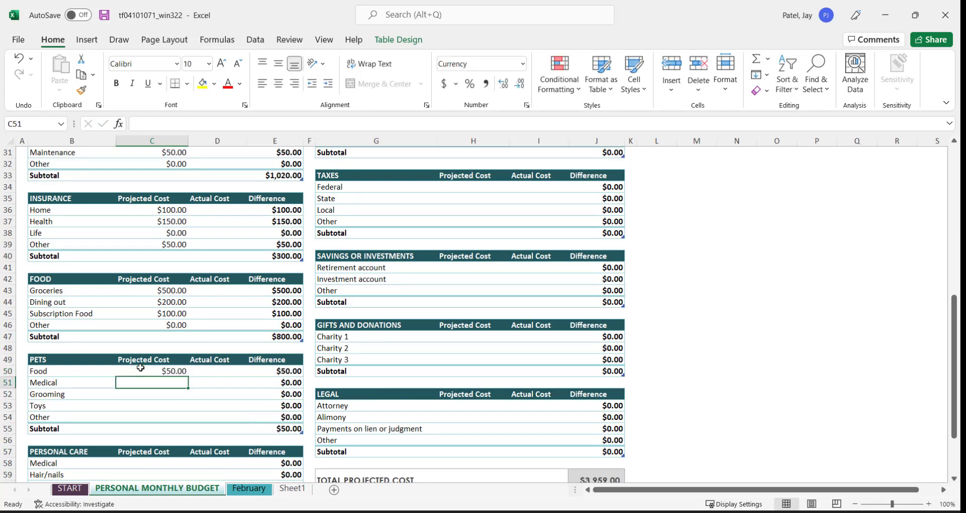
{"action": "type", "text": "50"}
{"action": "key", "text": "Return"}
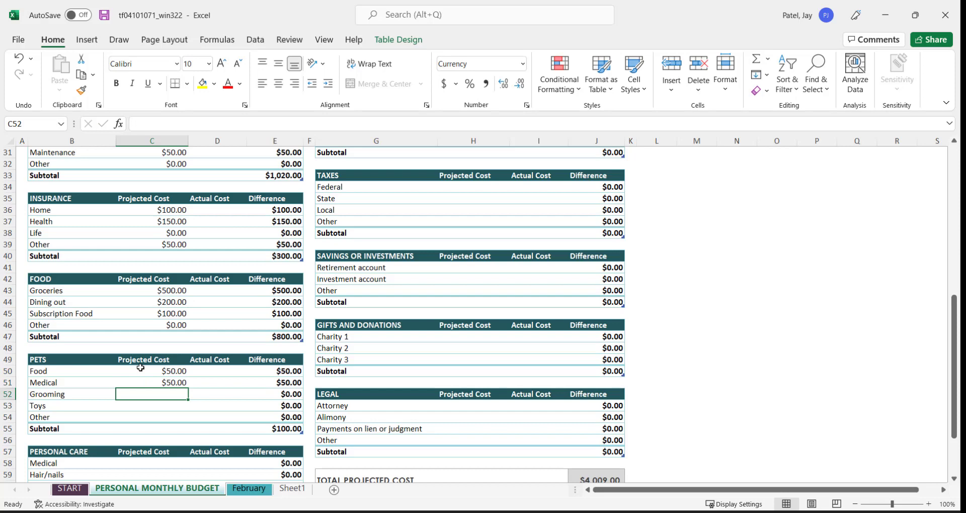
Step: Compare the Personal Care table's Medical row with the Health projected cost in the Insurance table
{"action": "key", "text": "Tab"}
{"action": "key", "text": "Left"}
{"action": "key", "text": "Down"}
{"action": "key", "text": "Down"}
{"action": "key", "text": "Down"}
{"action": "key", "text": "Down"}
{"action": "key", "text": "Down"}
{"action": "key", "text": "Down"}
{"action": "key", "text": "Down"}
{"action": "key", "text": "Down"}
{"action": "key", "text": "Down"}
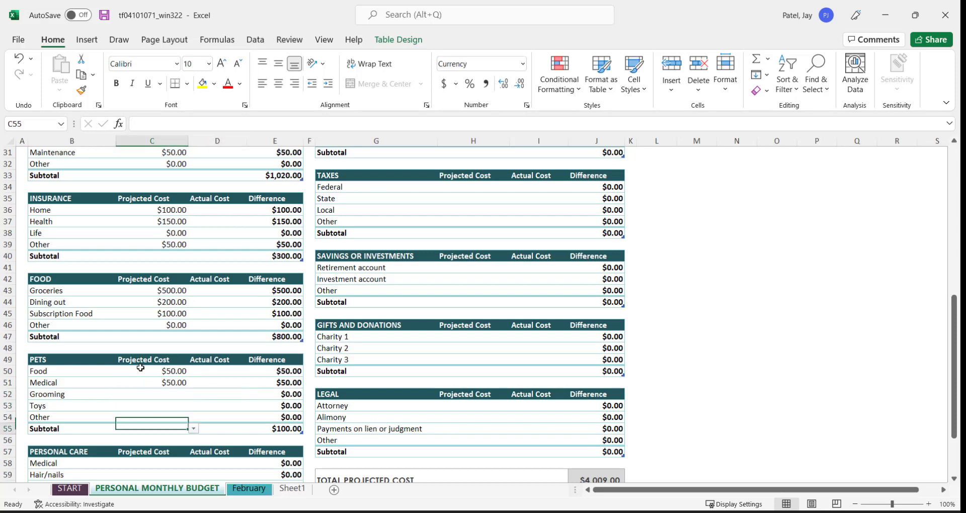
{"action": "key", "text": "Down"}
{"action": "key", "text": "Down"}
{"action": "key", "text": "Down"}
{"action": "key", "text": "Down"}
{"action": "key", "text": "Down"}
{"action": "key", "text": "Down"}
{"action": "key", "text": "Down"}
{"action": "key", "text": "Down"}
{"action": "key", "text": "Down"}
{"action": "key", "text": "Down"}
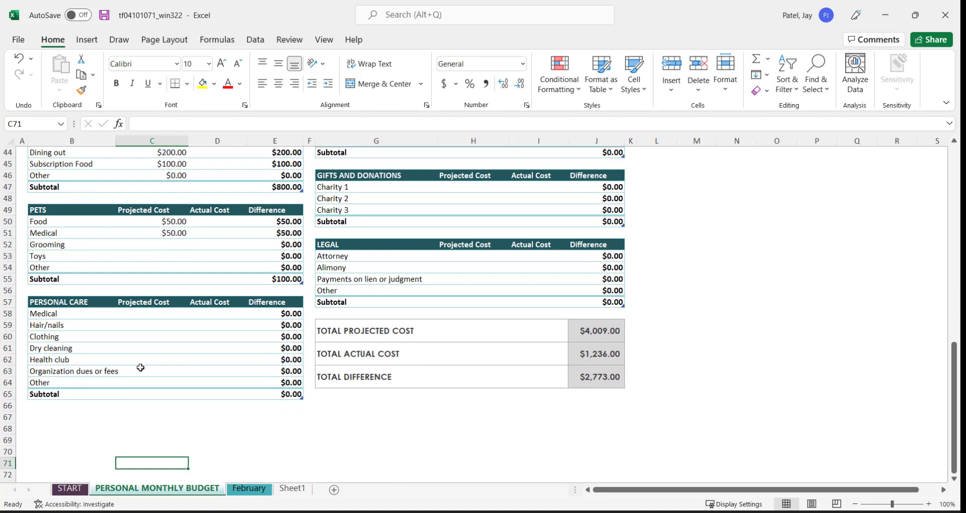
{"action": "left_click", "coordinate": [142, 315]}
{"action": "scroll", "coordinate": [144, 315], "scroll_direction": "up", "scroll_amount": 4}
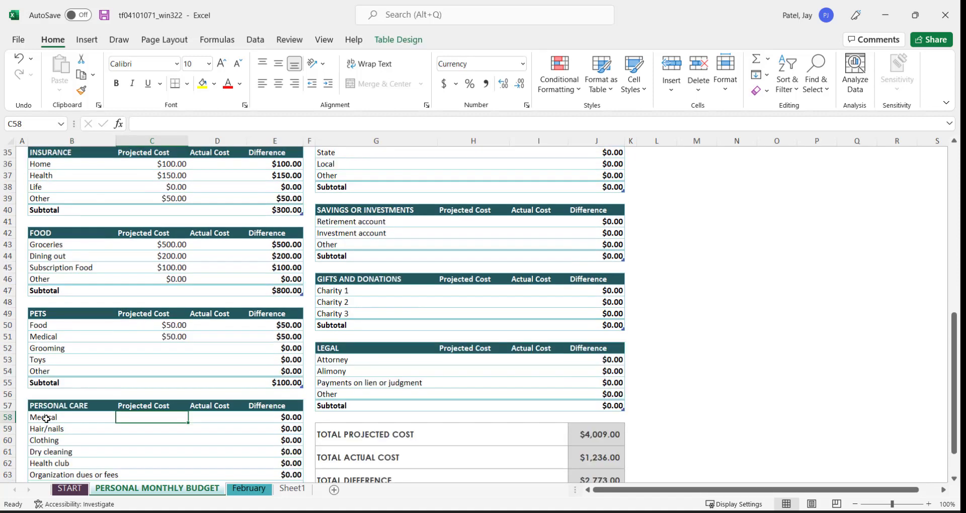
{"action": "scroll", "coordinate": [129, 338], "scroll_direction": "up", "scroll_amount": 2}
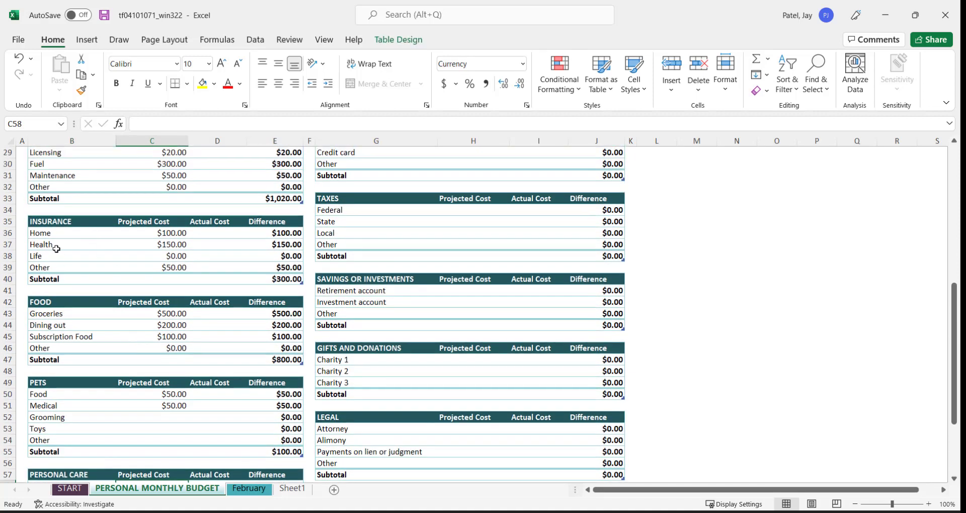
{"action": "left_click", "coordinate": [158, 244]}
{"action": "scroll", "coordinate": [146, 262], "scroll_direction": "down", "scroll_amount": 3}
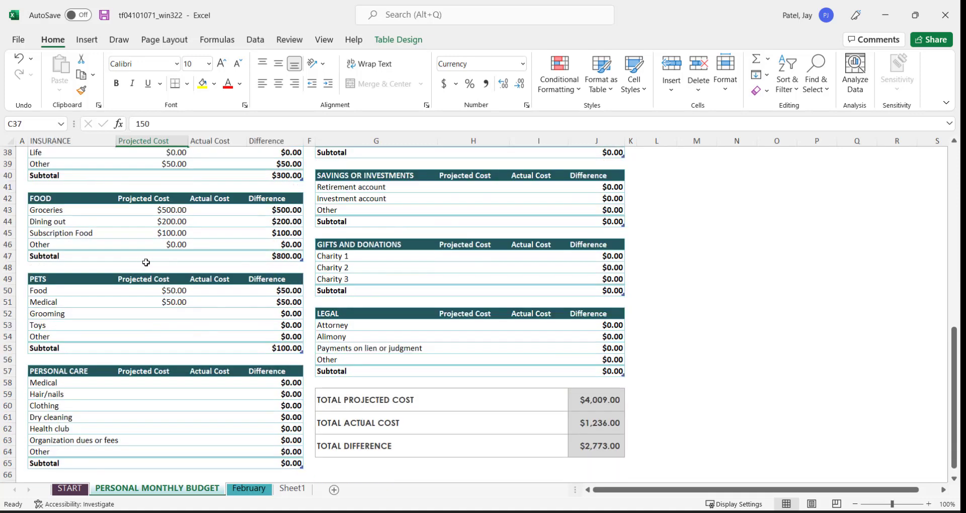
Step: Set the Personal Care table's projected costs to 50 for Medical, 200 for Clothing, 50 for Dry cleaning and 100 for Health club
{"action": "left_click", "coordinate": [158, 383]}
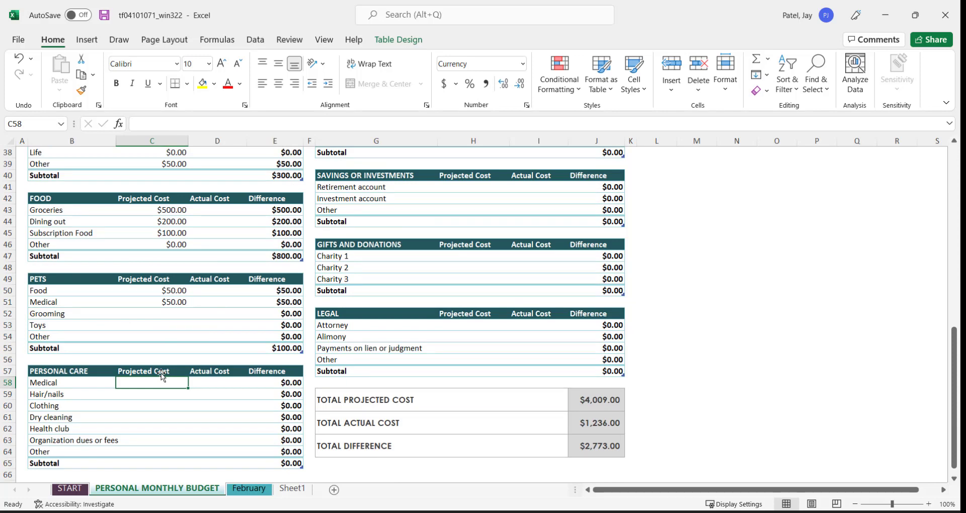
{"action": "type", "text": "50"}
{"action": "key", "text": "Return"}
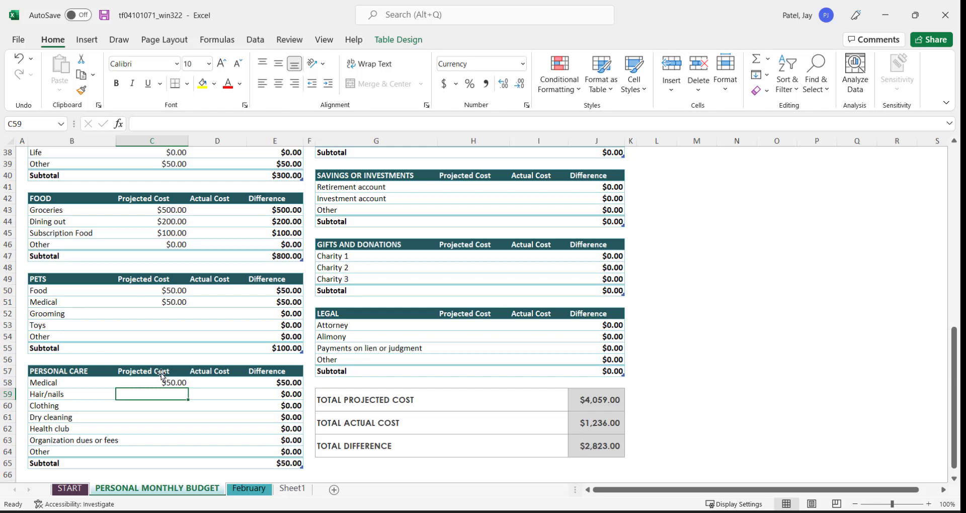
{"action": "key", "text": "Return"}
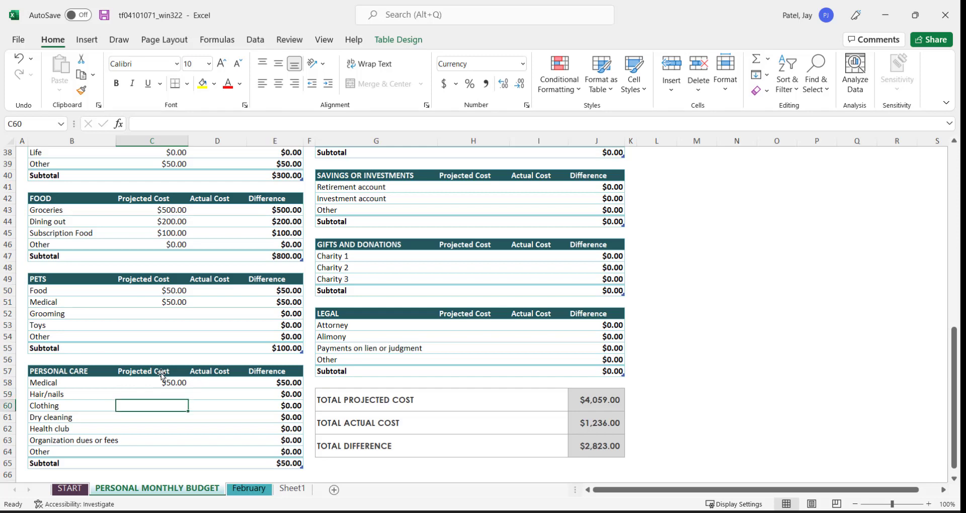
{"action": "type", "text": "200"}
{"action": "key", "text": "Return"}
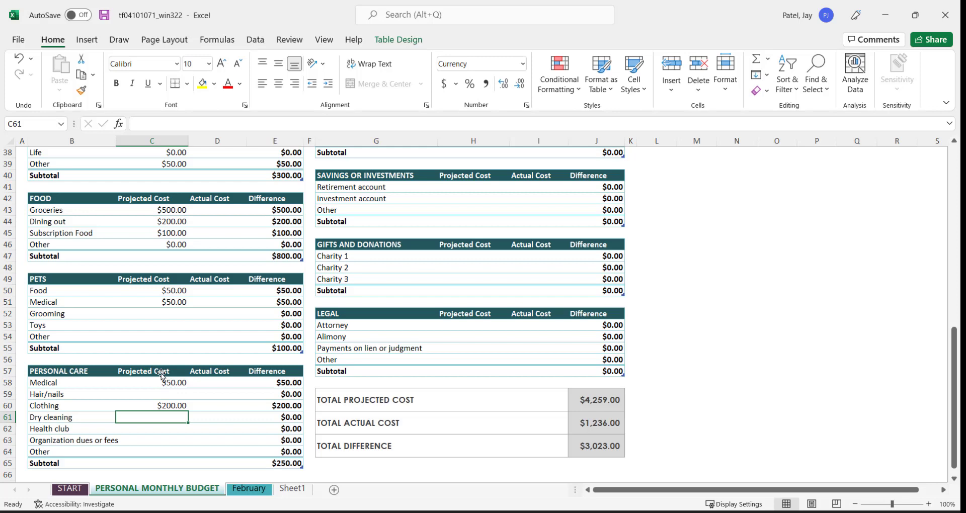
{"action": "type", "text": "50"}
{"action": "key", "text": "Return"}
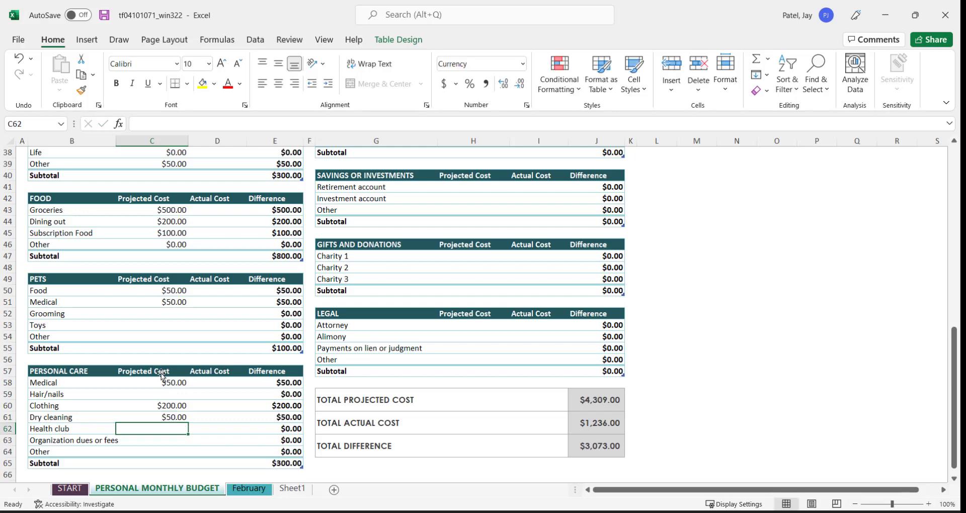
{"action": "type", "text": "100"}
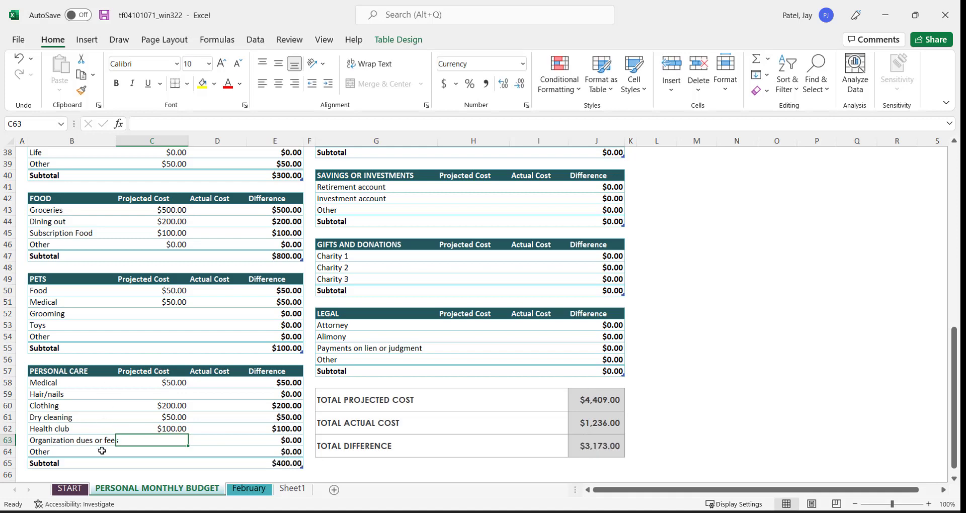
Step: Review the Personal Care table's Organization dues or fees row and the income and balance summary at the start of the sheet
{"action": "left_click_drag", "start_coordinate": [90, 440], "coordinate": [276, 440]}
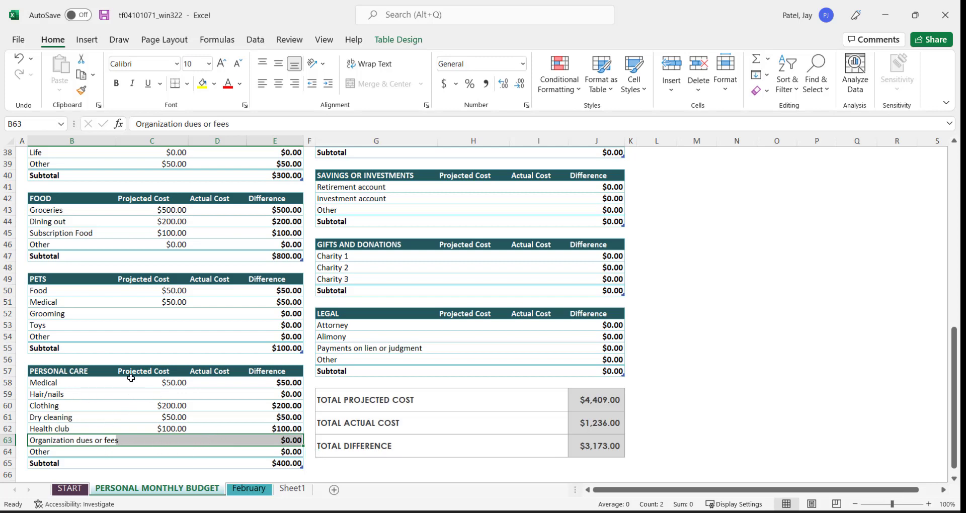
{"action": "left_click", "coordinate": [124, 422]}
{"action": "scroll", "coordinate": [224, 434], "scroll_direction": "up", "scroll_amount": 1}
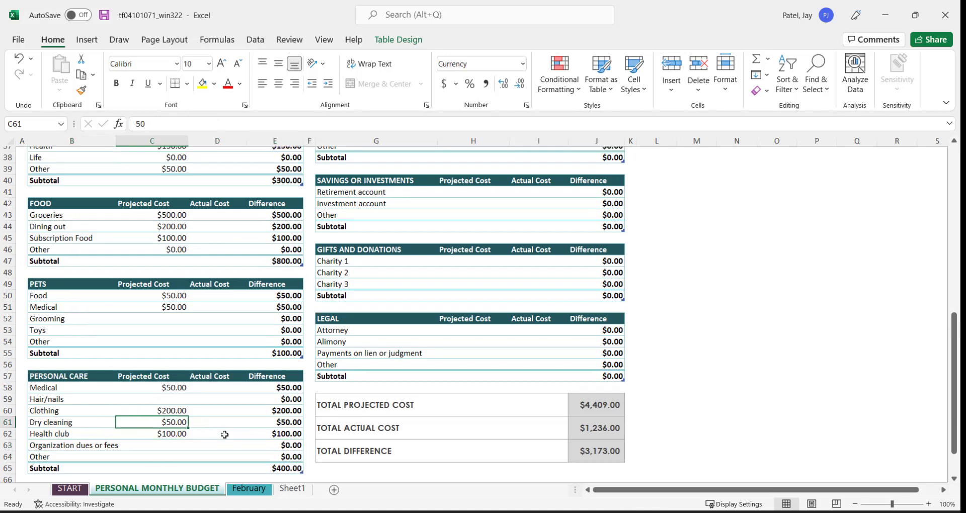
{"action": "scroll", "coordinate": [224, 434], "scroll_direction": "up", "scroll_amount": 8}
{"action": "scroll", "coordinate": [431, 291], "scroll_direction": "up", "scroll_amount": 5}
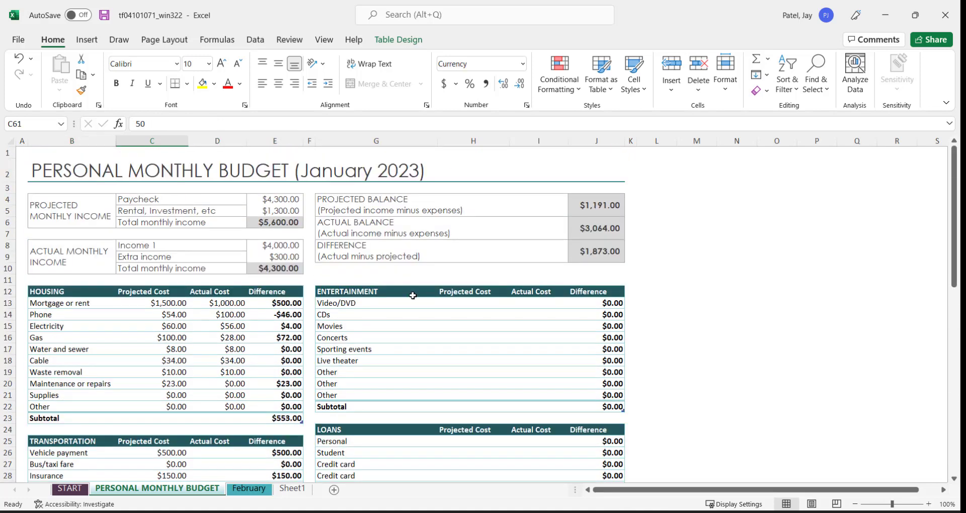
Step: Rename the Entertainment table's Video/DVD row to Streaming Services and set its projected cost to 50
{"action": "left_click", "coordinate": [452, 305]}
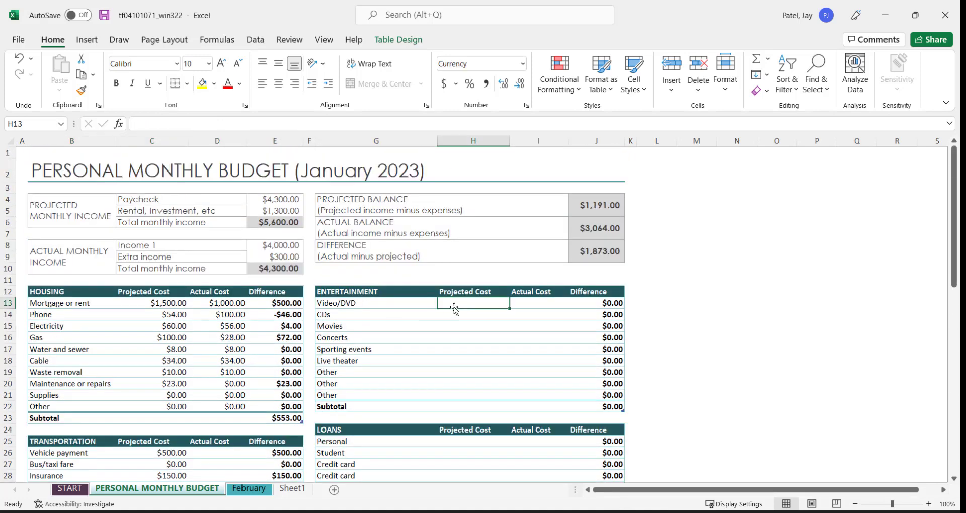
{"action": "left_click", "coordinate": [341, 305]}
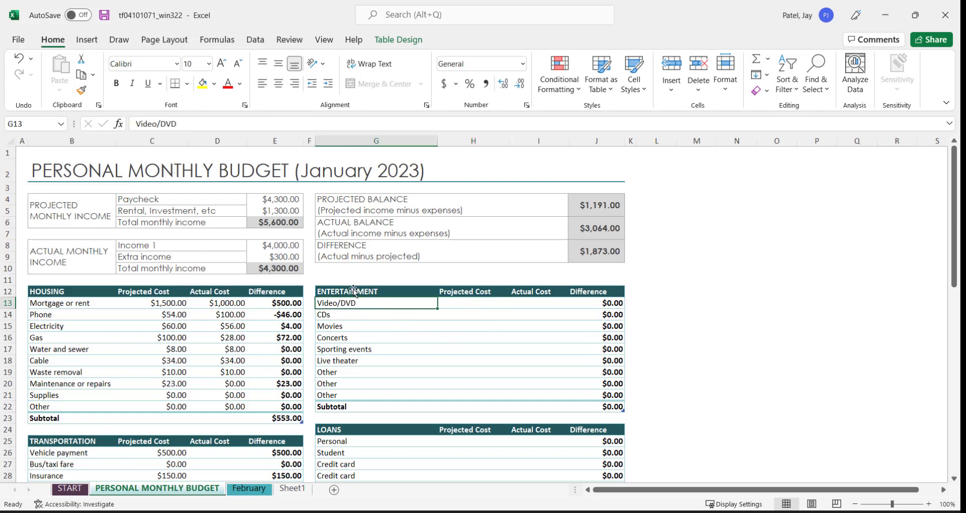
{"action": "type", "text": "Streaming "}
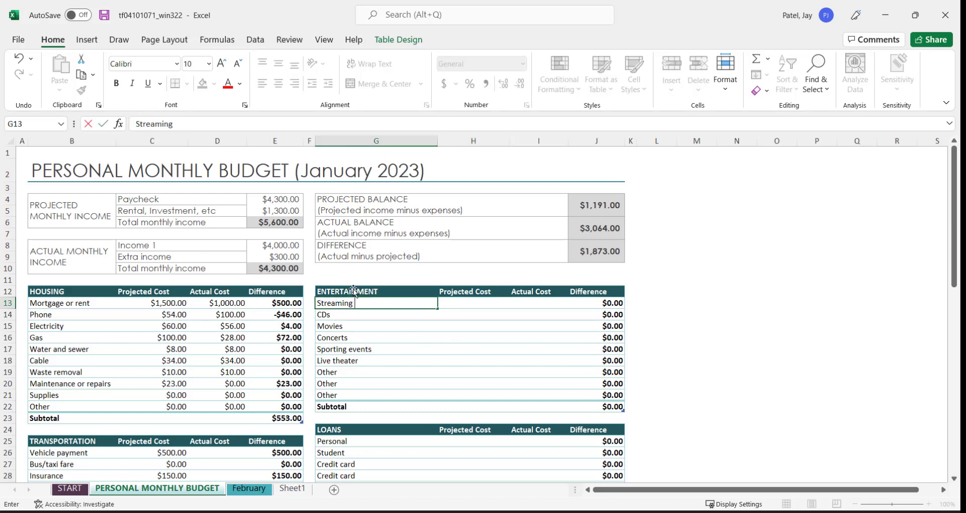
{"action": "type", "text": "Services"}
{"action": "key", "text": "Tab"}
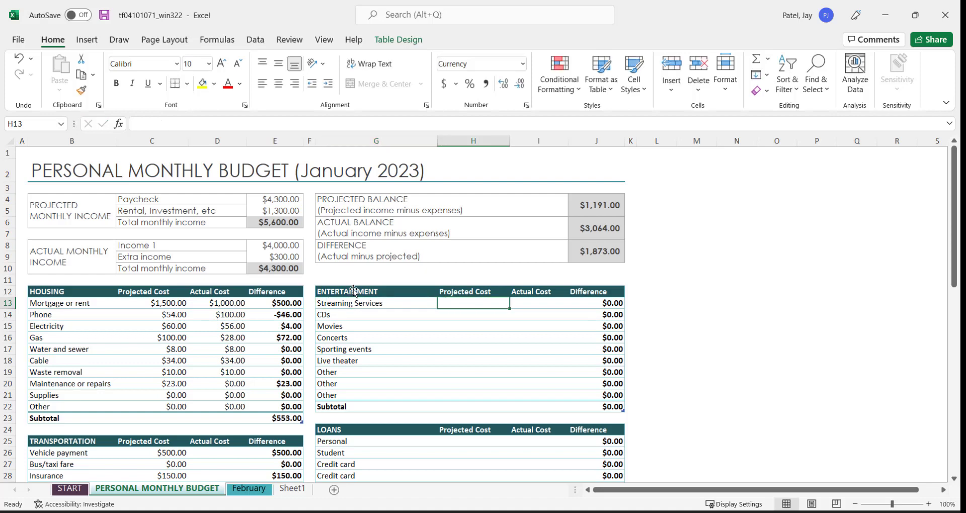
{"action": "type", "text": "509"}
{"action": "key", "text": "Return"}
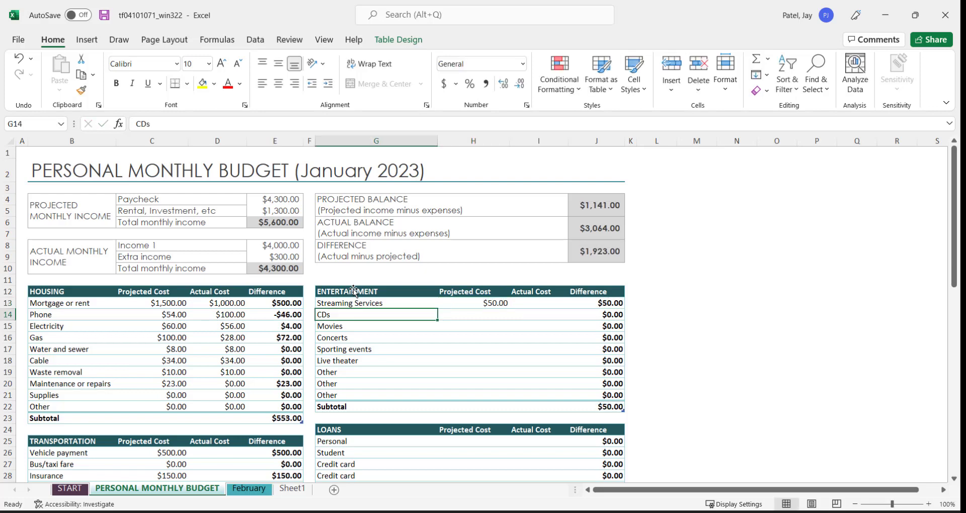
Step: Set the Entertainment table's projected costs to 60 for Movies and 100 for Sporting events
{"action": "key", "text": "Return"}
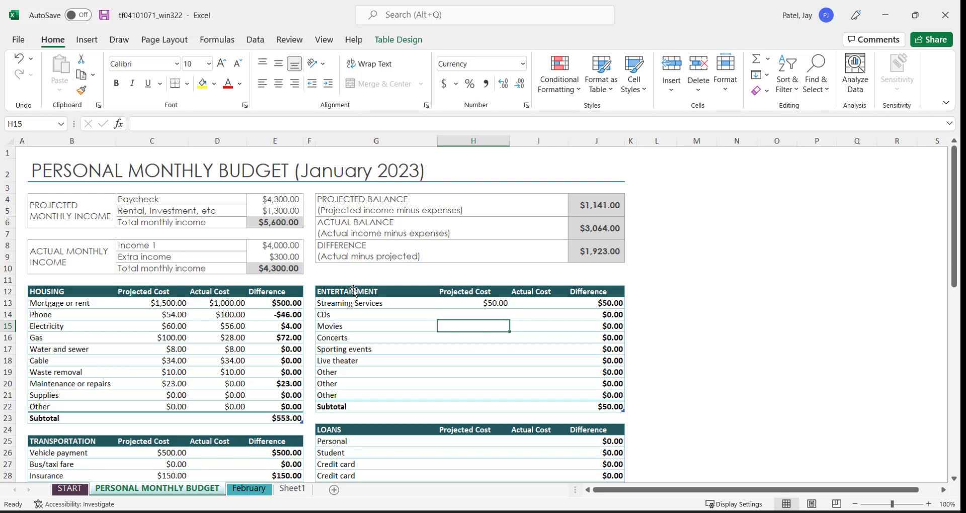
{"action": "type", "text": "60"}
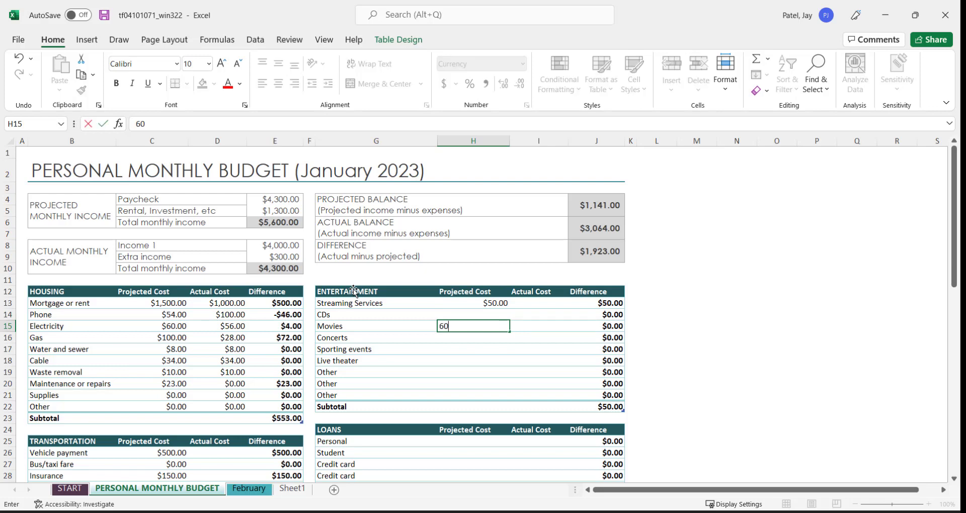
{"action": "key", "text": "Return"}
{"action": "key", "text": "Return"}
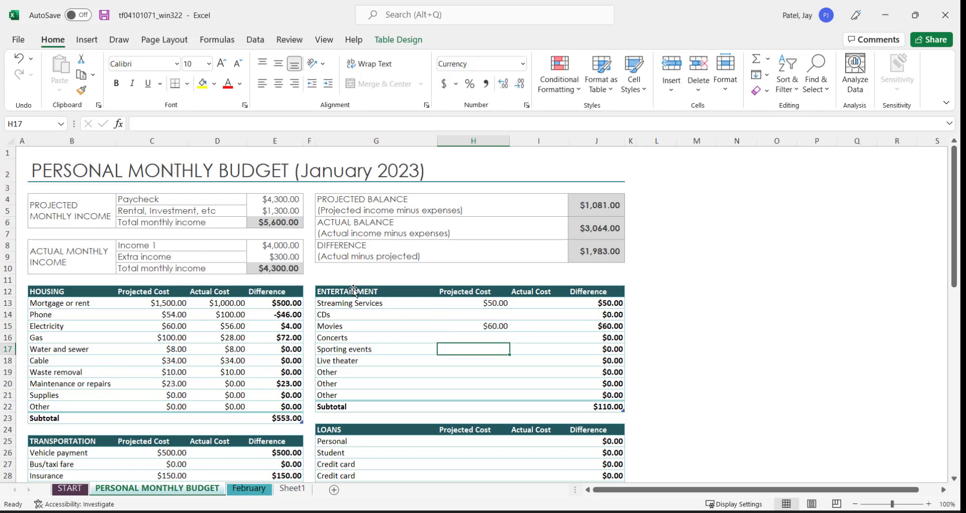
{"action": "key", "text": "Return"}
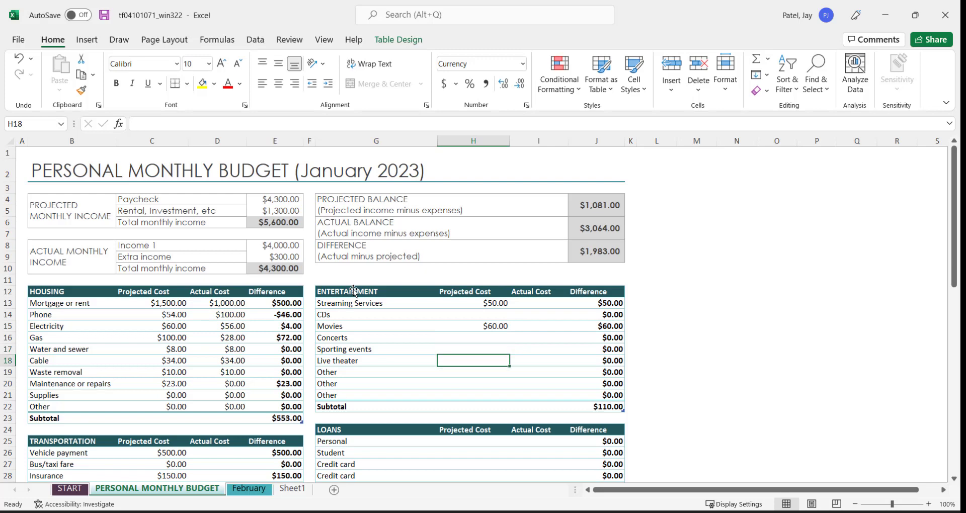
{"action": "key", "text": "Up"}
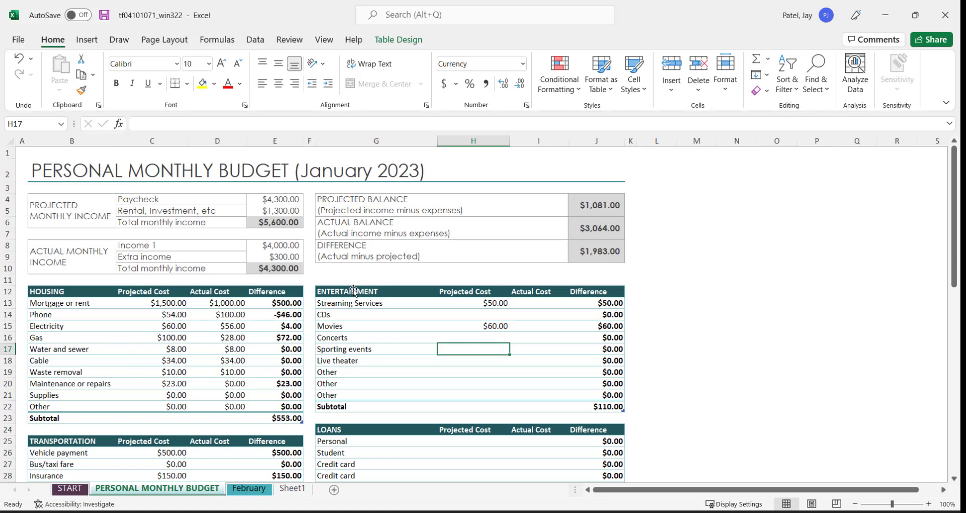
{"action": "type", "text": "100"}
{"action": "key", "text": "Return"}
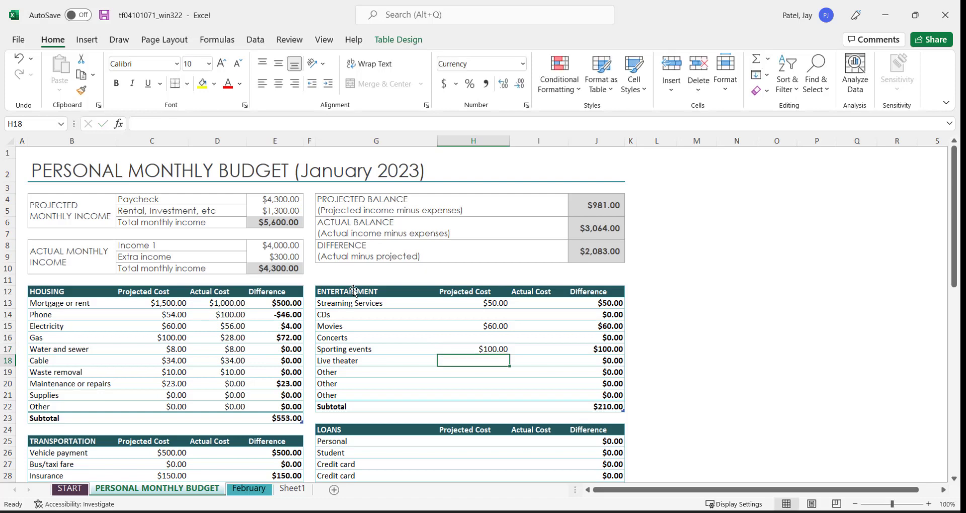
Step: Set the Student row's projected cost in the Loans table to 500
{"action": "scroll", "coordinate": [354, 290], "scroll_direction": "down", "scroll_amount": 4}
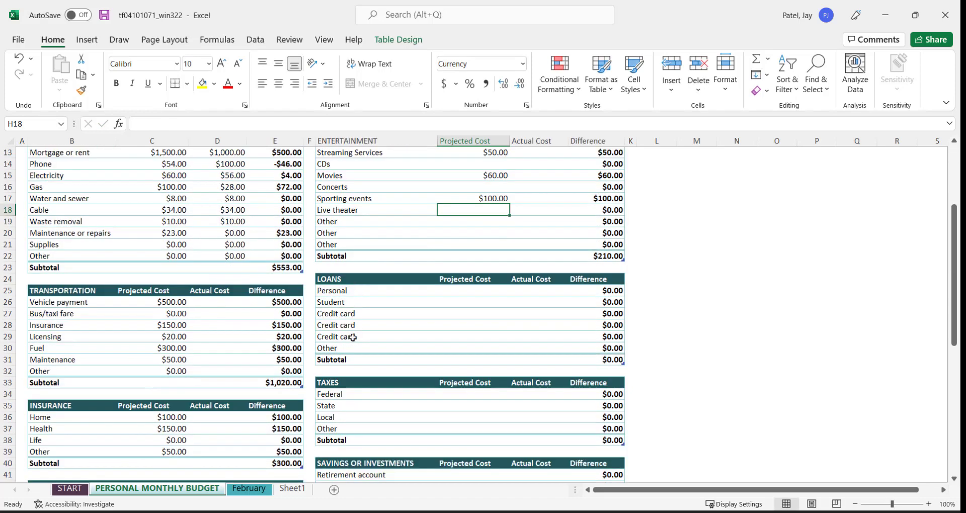
{"action": "left_click", "coordinate": [451, 293]}
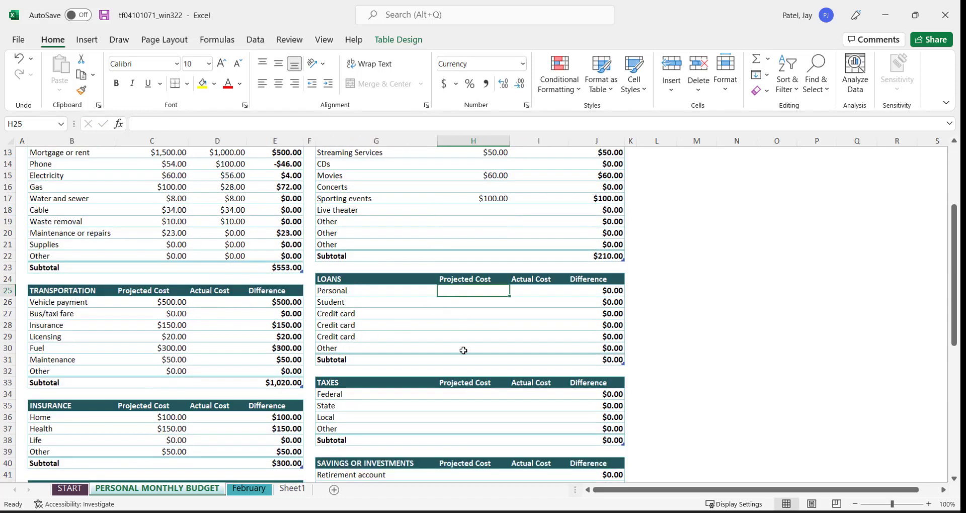
{"action": "left_click", "coordinate": [462, 302]}
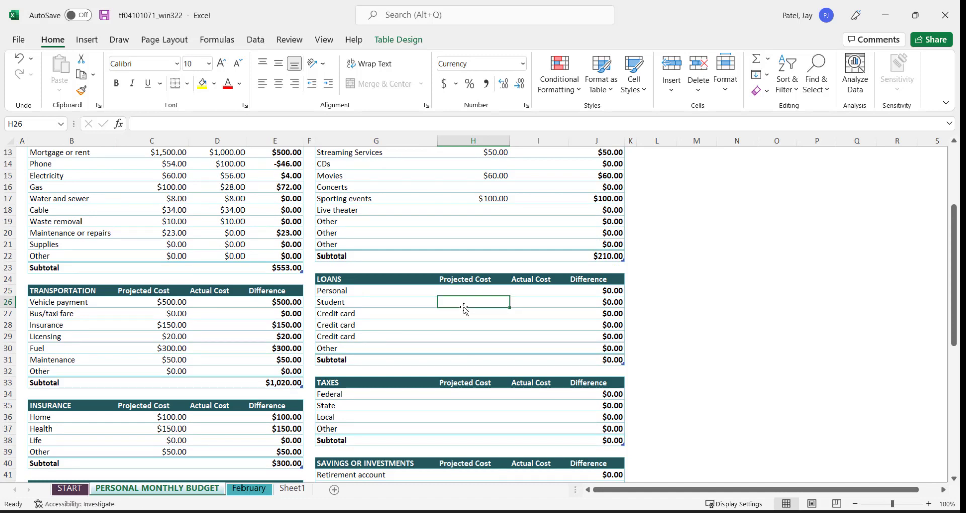
{"action": "type", "text": "500"}
{"action": "key", "text": "Return"}
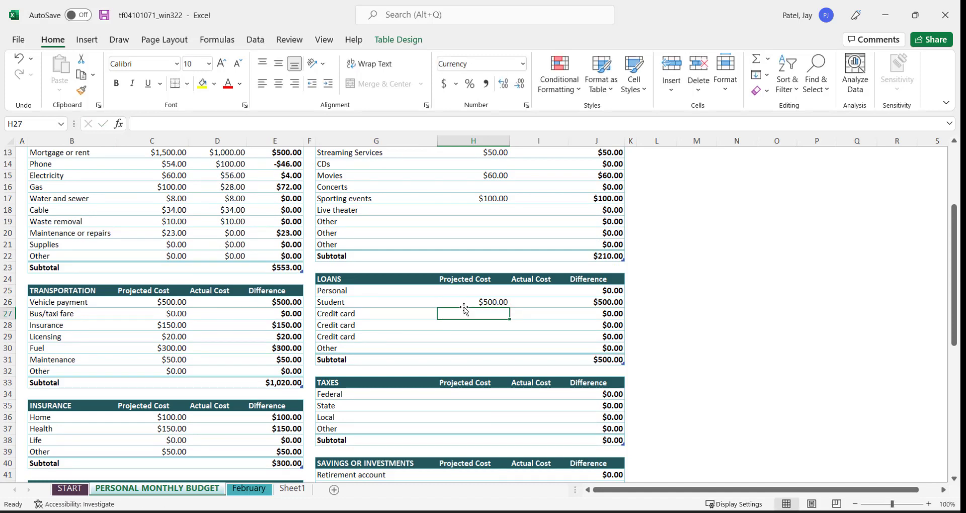
Step: Set the Alimony row's projected cost in the Legal table to 300
{"action": "scroll", "coordinate": [501, 384], "scroll_direction": "down", "scroll_amount": 3}
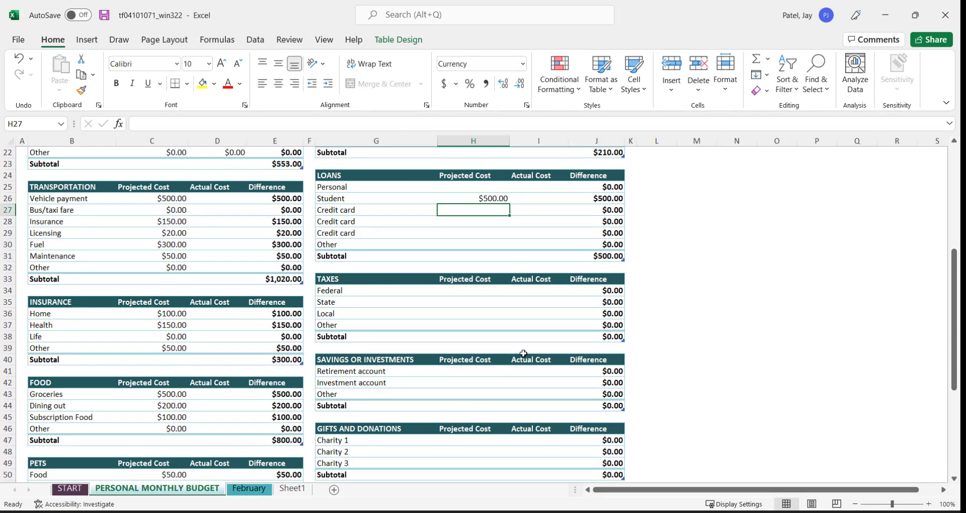
{"action": "scroll", "coordinate": [387, 323], "scroll_direction": "down", "scroll_amount": 2}
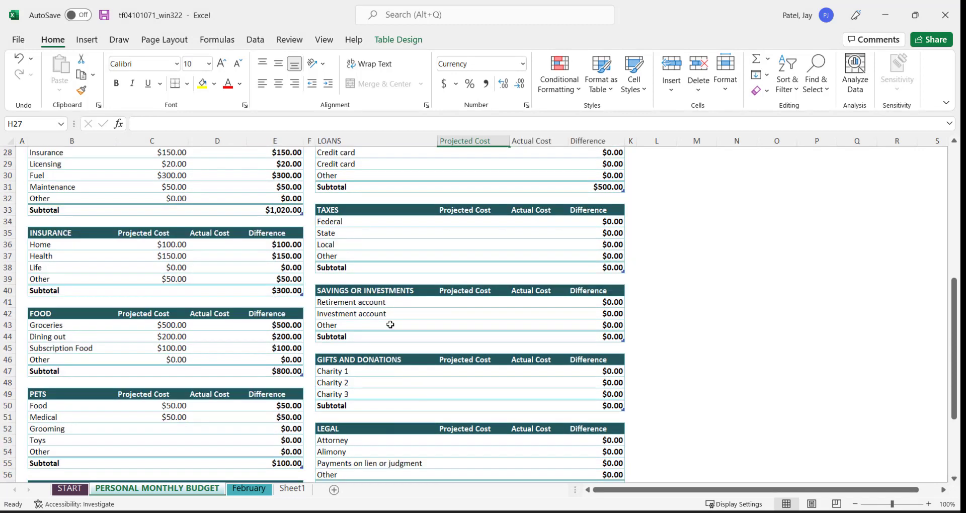
{"action": "scroll", "coordinate": [391, 325], "scroll_direction": "down", "scroll_amount": 1}
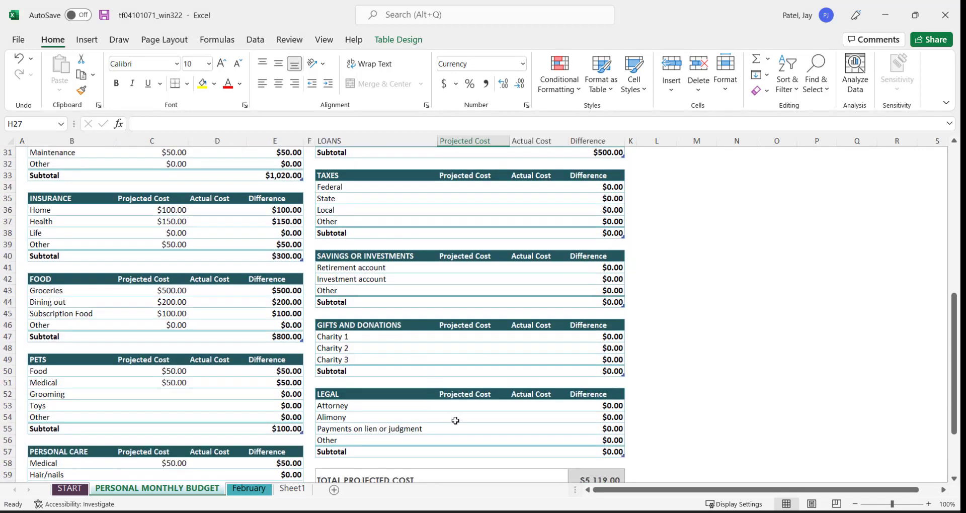
{"action": "left_click", "coordinate": [455, 418]}
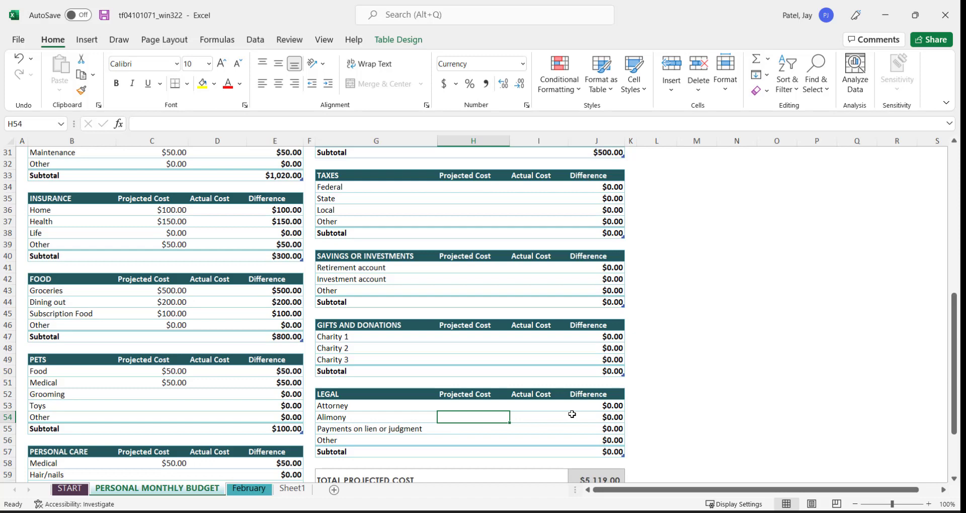
{"action": "type", "text": "300"}
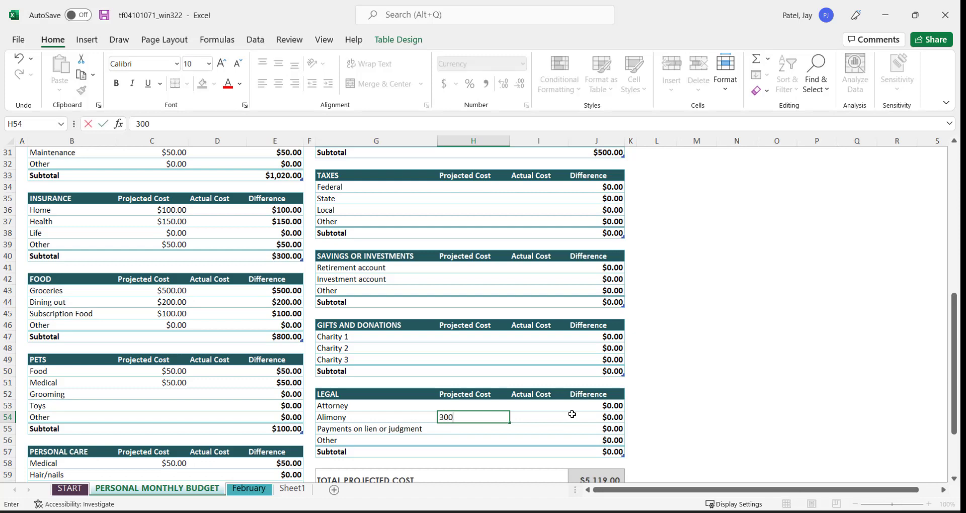
{"action": "key", "text": "Return"}
Step: Examine how the projected balance is calculated from the total projected monthly income and the total projected cost
{"action": "scroll", "coordinate": [634, 392], "scroll_direction": "down", "scroll_amount": 2}
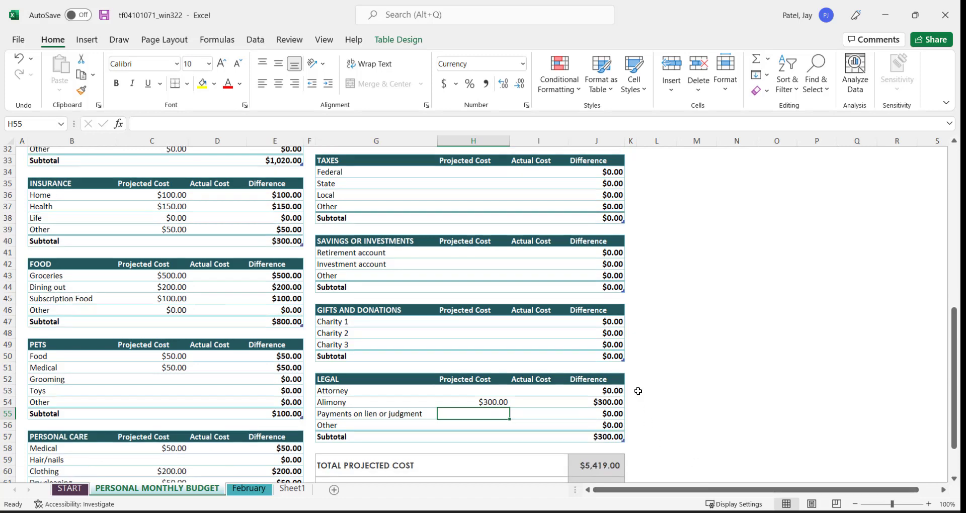
{"action": "left_click", "coordinate": [421, 416]}
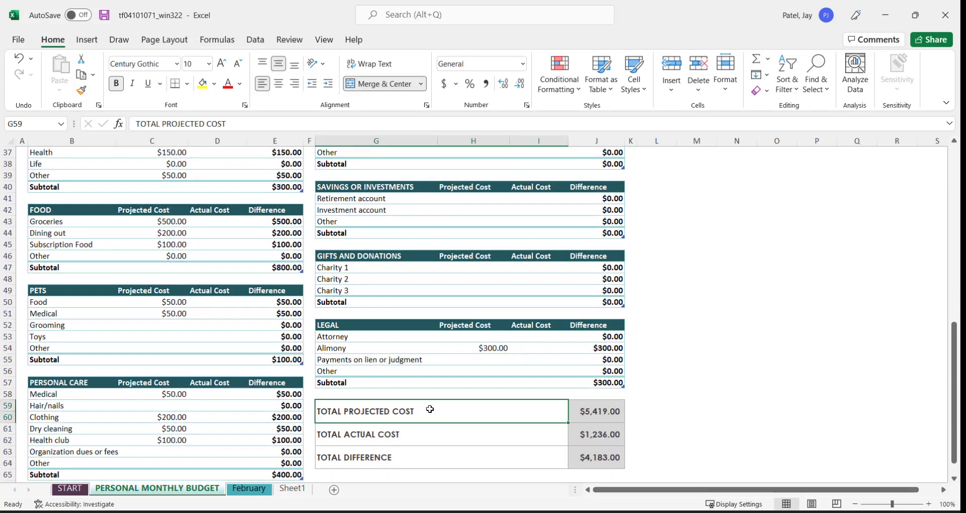
{"action": "left_click", "coordinate": [589, 412]}
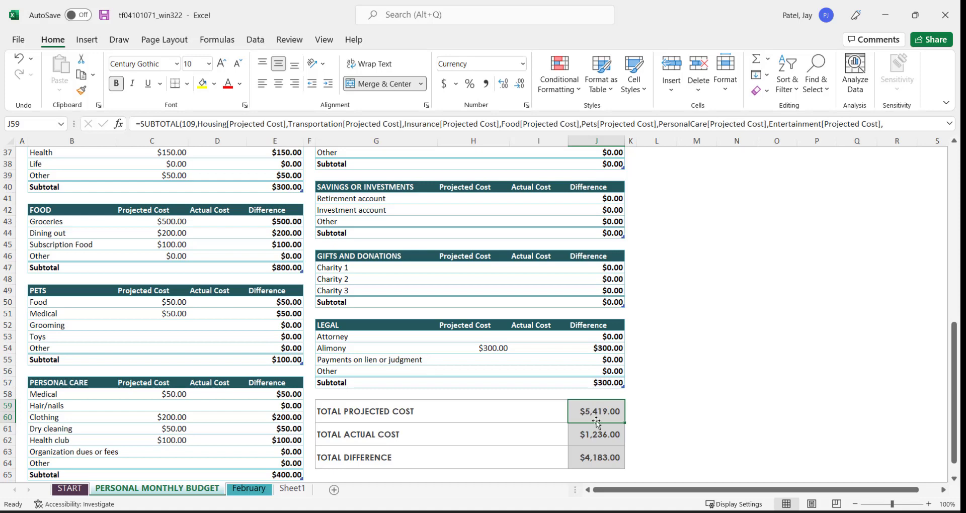
{"action": "scroll", "coordinate": [390, 355], "scroll_direction": "up", "scroll_amount": 6}
{"action": "scroll", "coordinate": [389, 351], "scroll_direction": "up", "scroll_amount": 6}
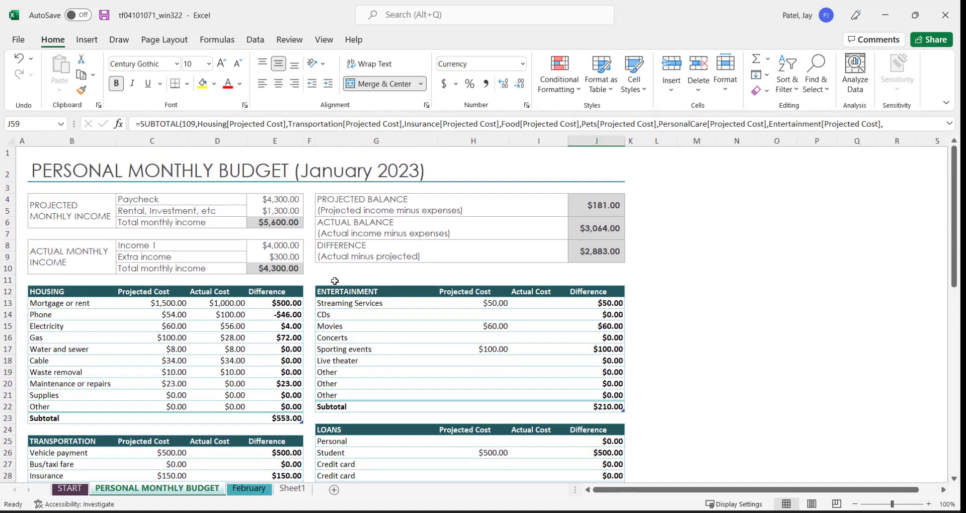
{"action": "left_click", "coordinate": [261, 220]}
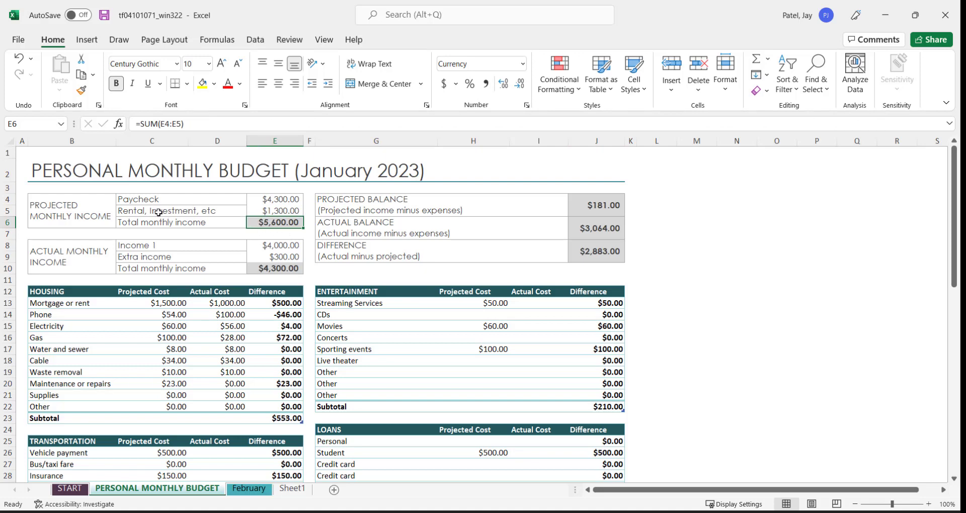
{"action": "scroll", "coordinate": [617, 357], "scroll_direction": "down", "scroll_amount": 13}
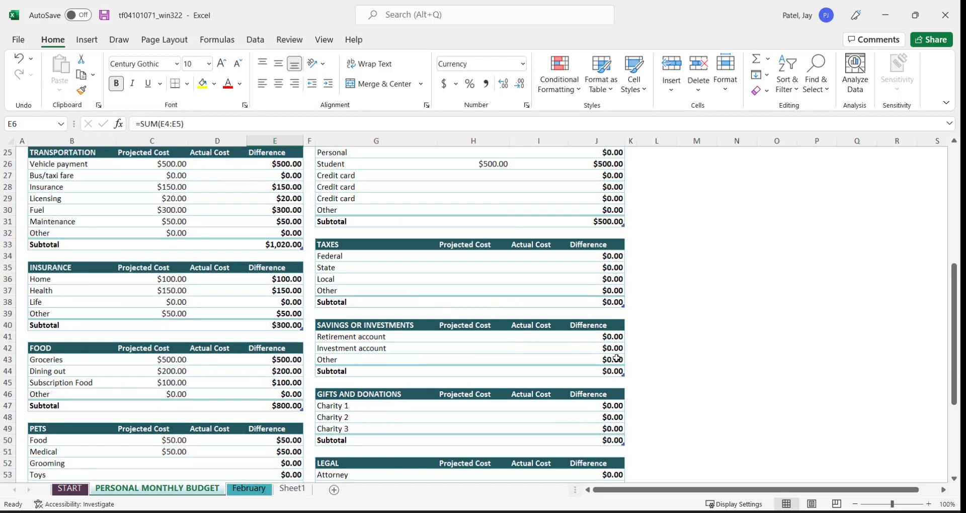
{"action": "left_click", "coordinate": [581, 375]}
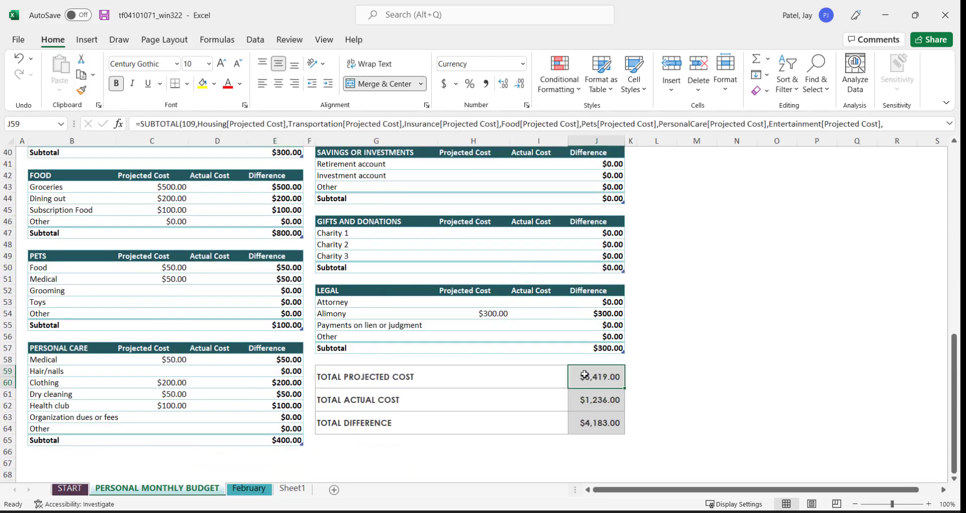
{"action": "scroll", "coordinate": [638, 366], "scroll_direction": "up", "scroll_amount": 13}
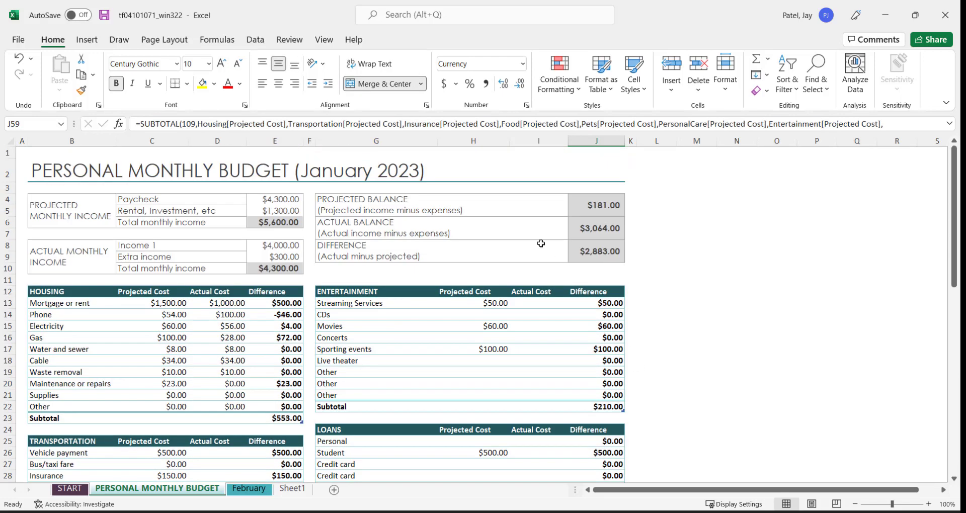
{"action": "left_click", "coordinate": [616, 207]}
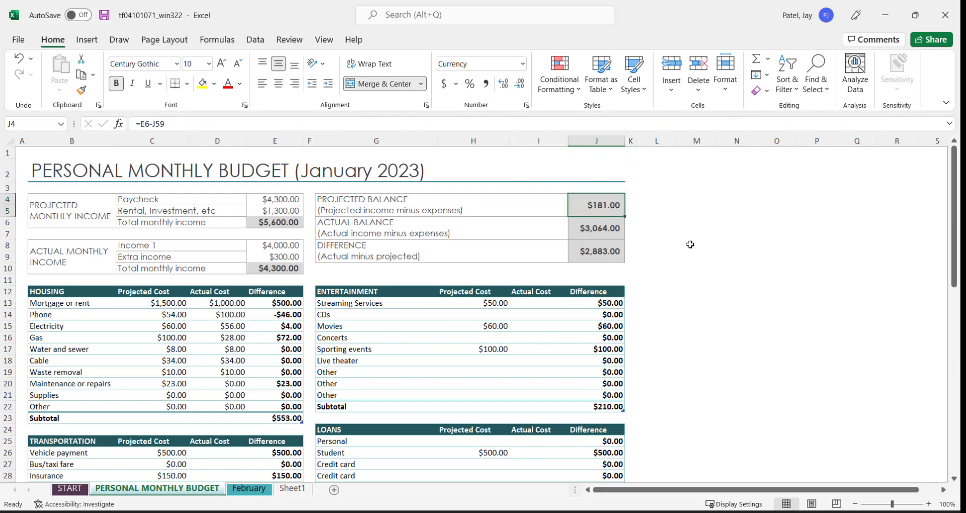
{"action": "left_click", "coordinate": [293, 222]}
{"action": "scroll", "coordinate": [516, 280], "scroll_direction": "down", "scroll_amount": 13}
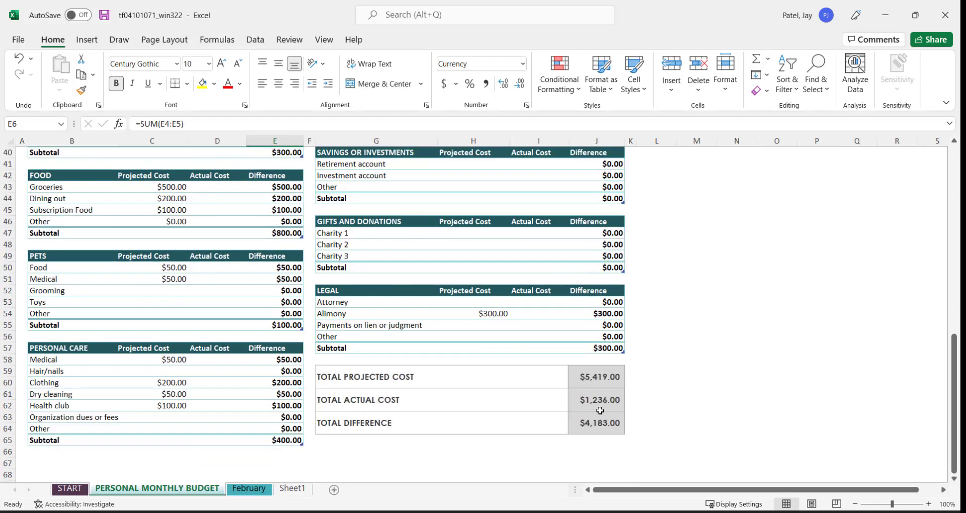
{"action": "left_click", "coordinate": [592, 379]}
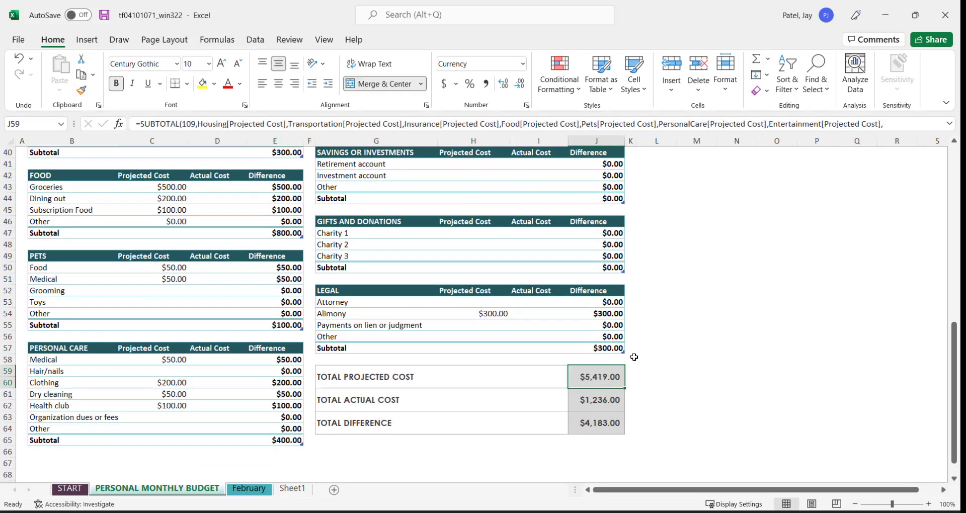
{"action": "scroll", "coordinate": [633, 327], "scroll_direction": "up", "scroll_amount": 13}
{"action": "left_click", "coordinate": [610, 207]}
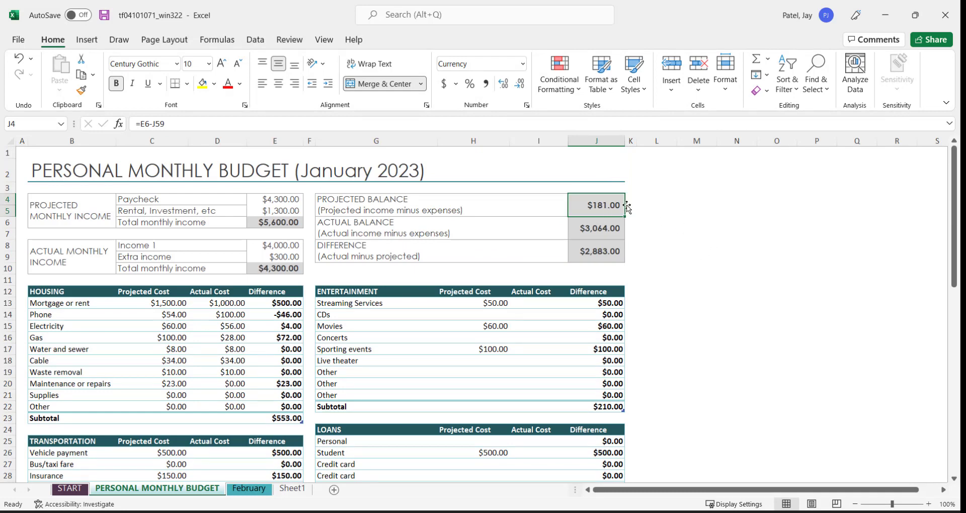
Step: Set the actual monthly income to 4300 for Income 1 and 1500 for Extra income, and compare it with the projected income
{"action": "left_click", "coordinate": [280, 246]}
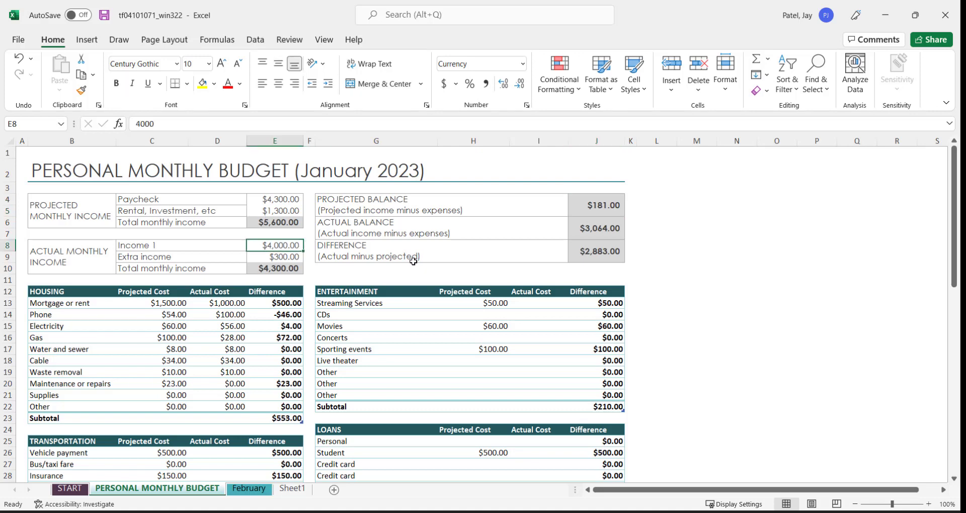
{"action": "type", "text": "4300"}
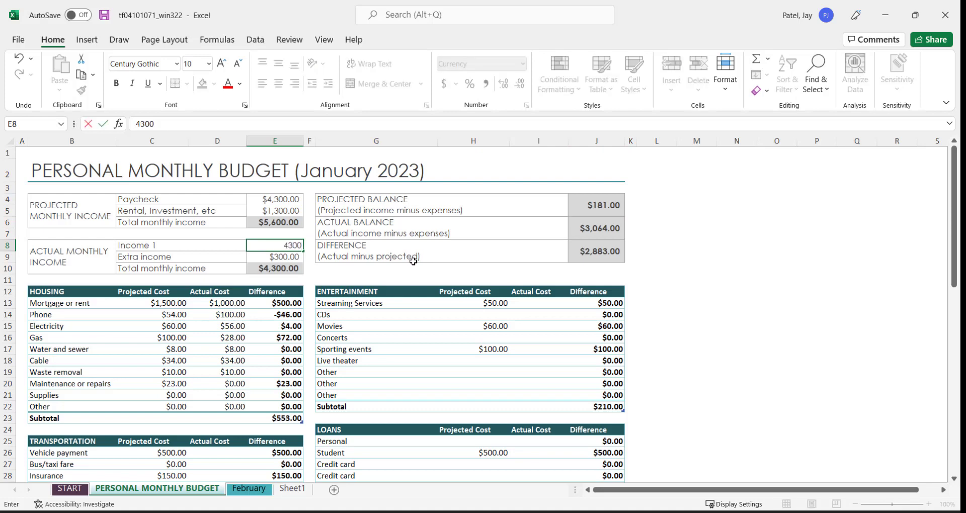
{"action": "key", "text": "Return"}
{"action": "type", "text": "15"}
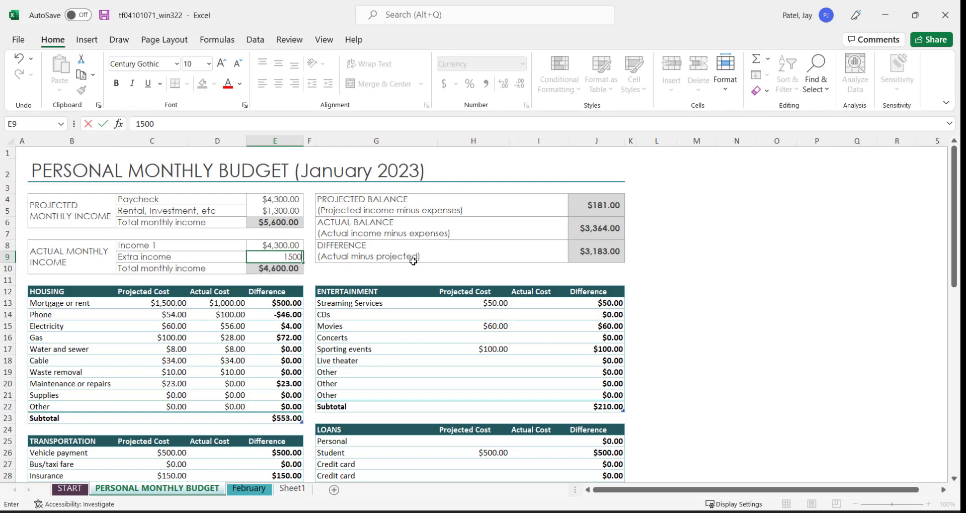
{"action": "key", "text": "Return"}
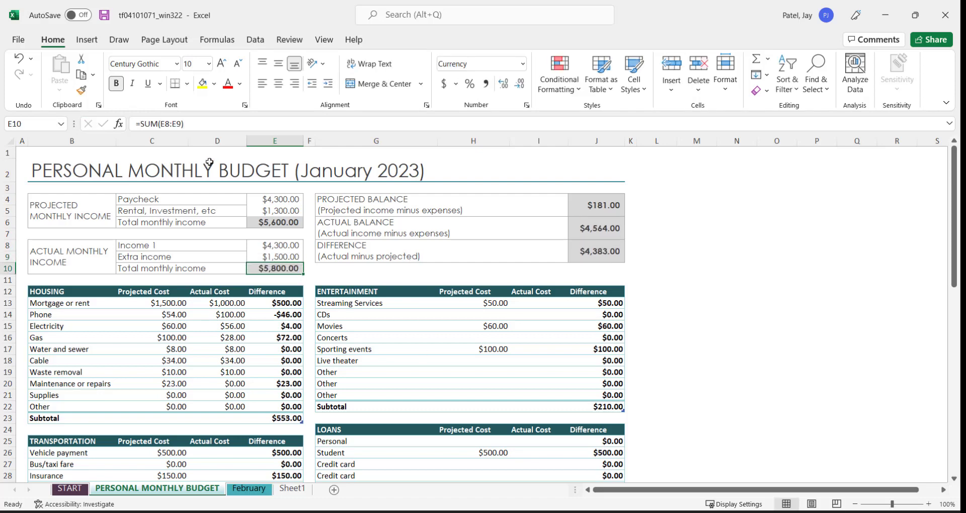
{"action": "left_click", "coordinate": [279, 212]}
{"action": "left_click", "coordinate": [281, 259]}
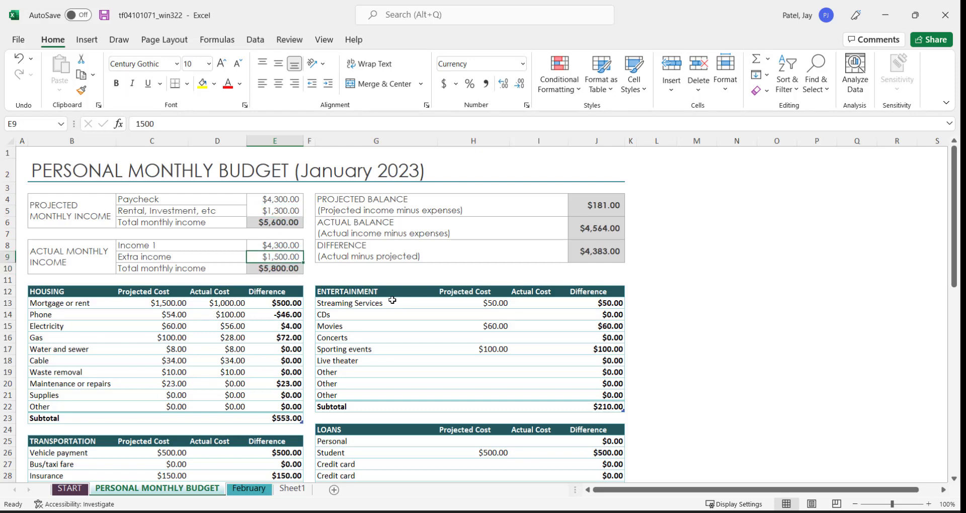
Step: Select the Vehicle payment row's actual cost cell in the Transportation table
{"action": "scroll", "coordinate": [202, 360], "scroll_direction": "down", "scroll_amount": 2}
{"action": "scroll", "coordinate": [202, 360], "scroll_direction": "down", "scroll_amount": 1}
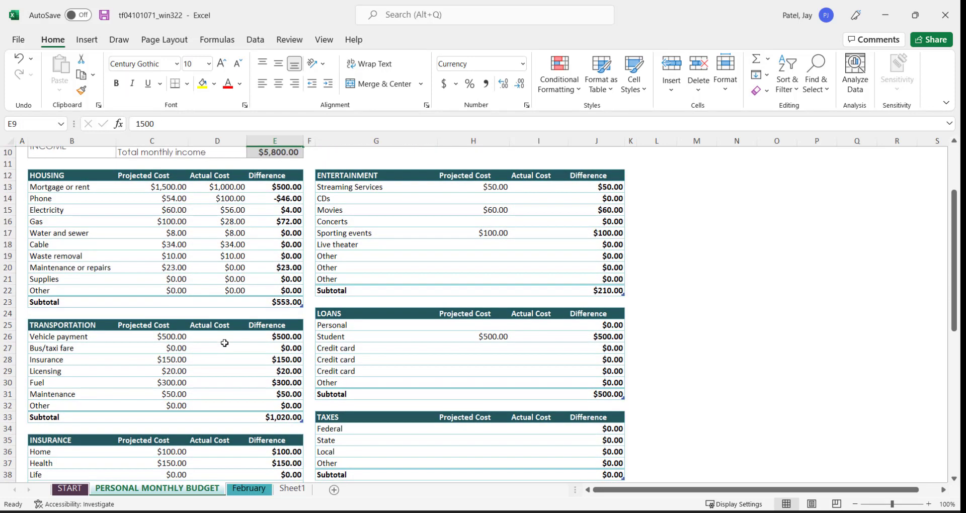
{"action": "left_click", "coordinate": [212, 334]}
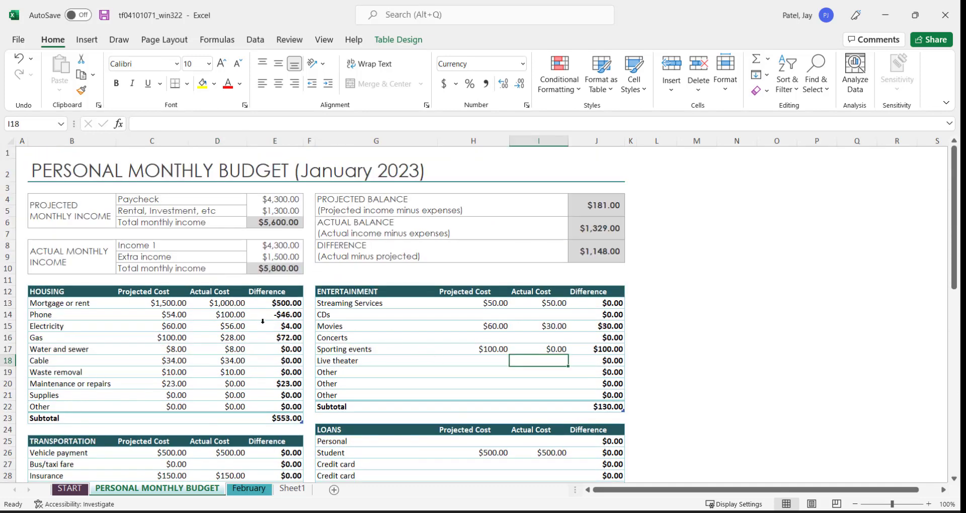
Step: Review the differences between projected and actual costs in the expense tables, including Groceries in the Food table
{"action": "scroll", "coordinate": [265, 322], "scroll_direction": "down", "scroll_amount": 5}
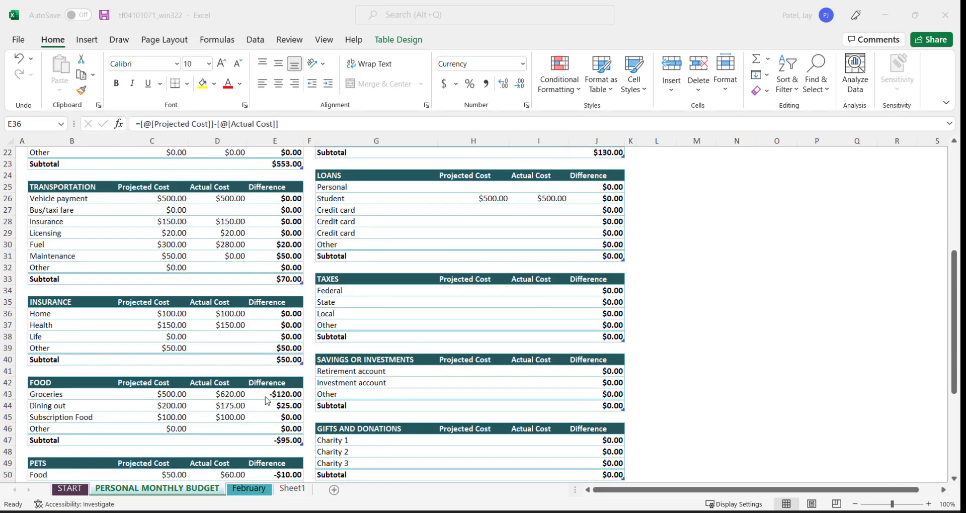
{"action": "left_click", "coordinate": [265, 397]}
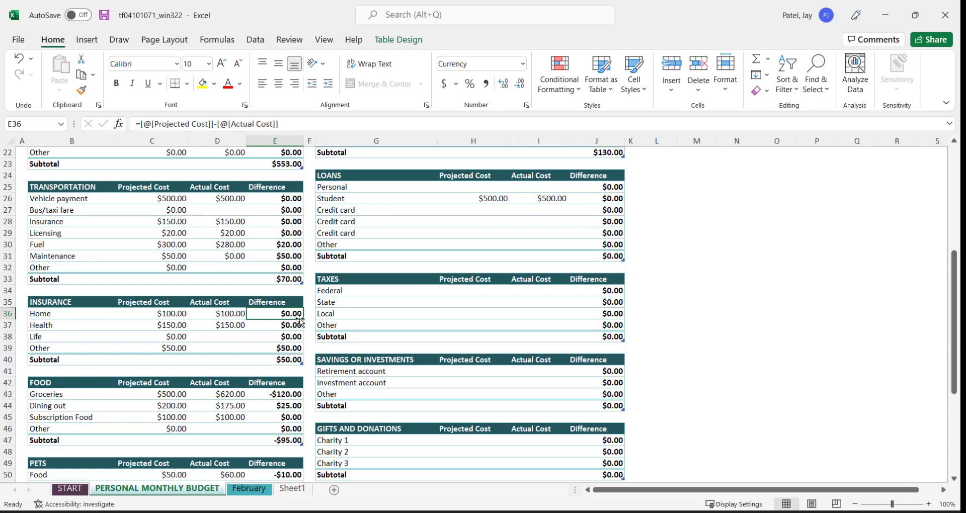
{"action": "scroll", "coordinate": [276, 369], "scroll_direction": "down", "scroll_amount": 1}
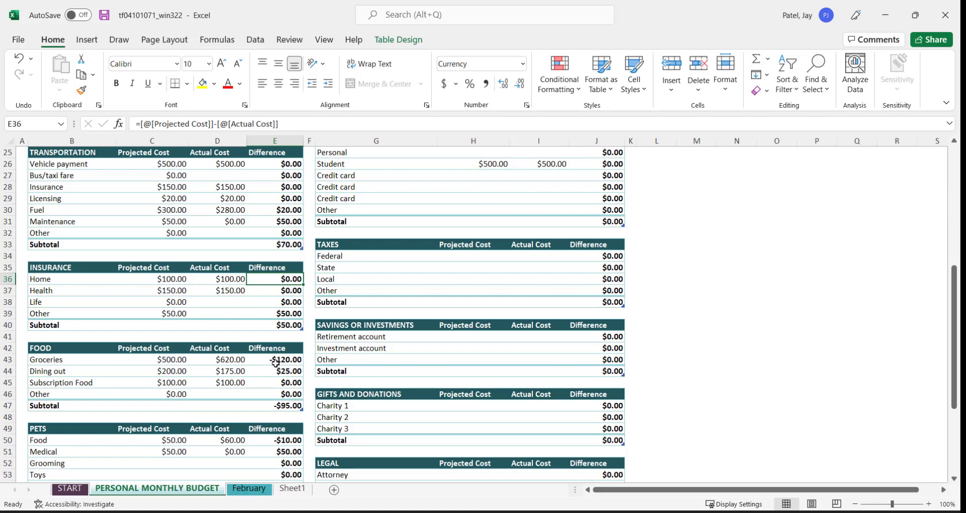
{"action": "scroll", "coordinate": [279, 360], "scroll_direction": "down", "scroll_amount": 2}
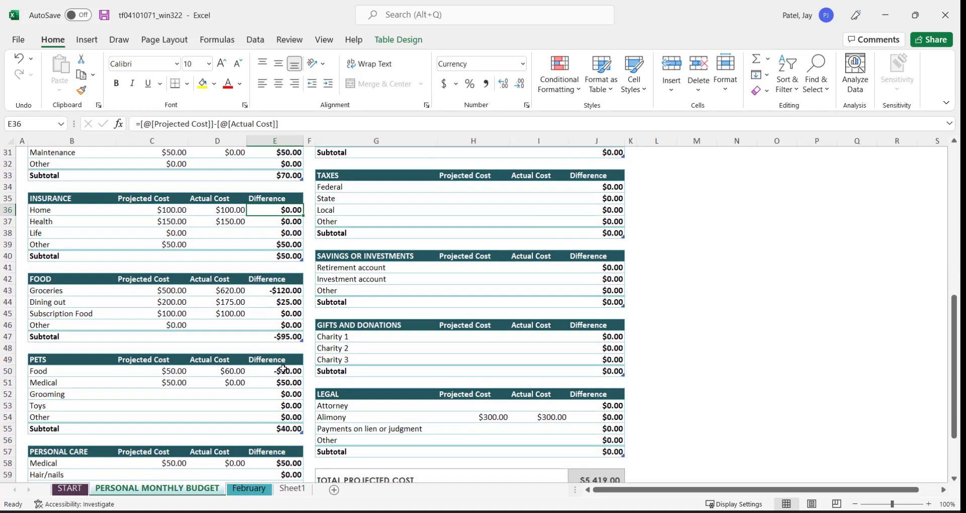
{"action": "scroll", "coordinate": [244, 379], "scroll_direction": "down", "scroll_amount": 1}
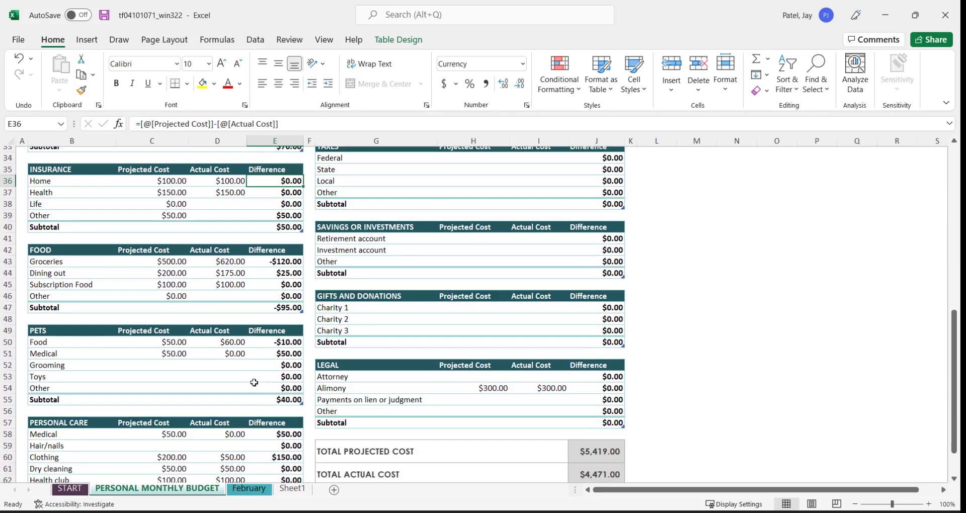
{"action": "scroll", "coordinate": [242, 399], "scroll_direction": "down", "scroll_amount": 1}
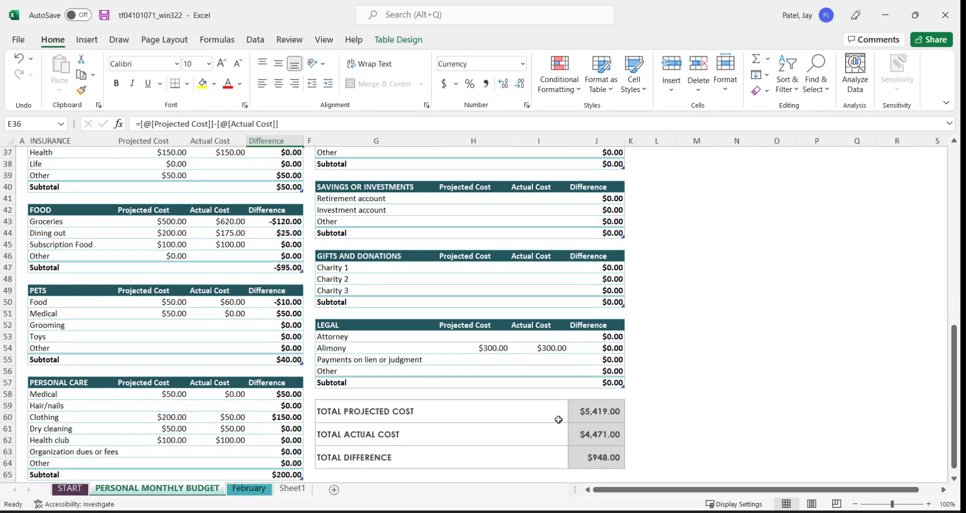
Step: Examine the formulas behind the total actual cost, total projected cost and total difference
{"action": "left_click", "coordinate": [592, 442]}
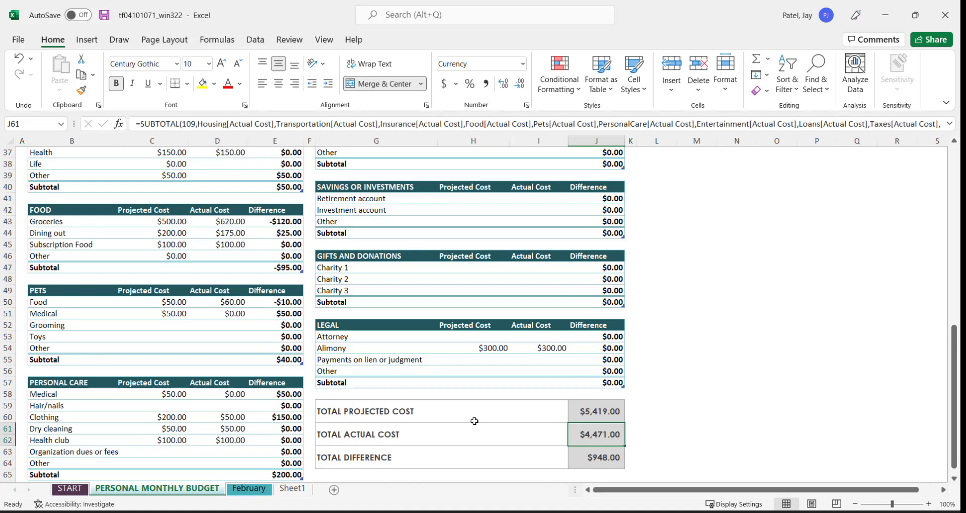
{"action": "left_click", "coordinate": [587, 415]}
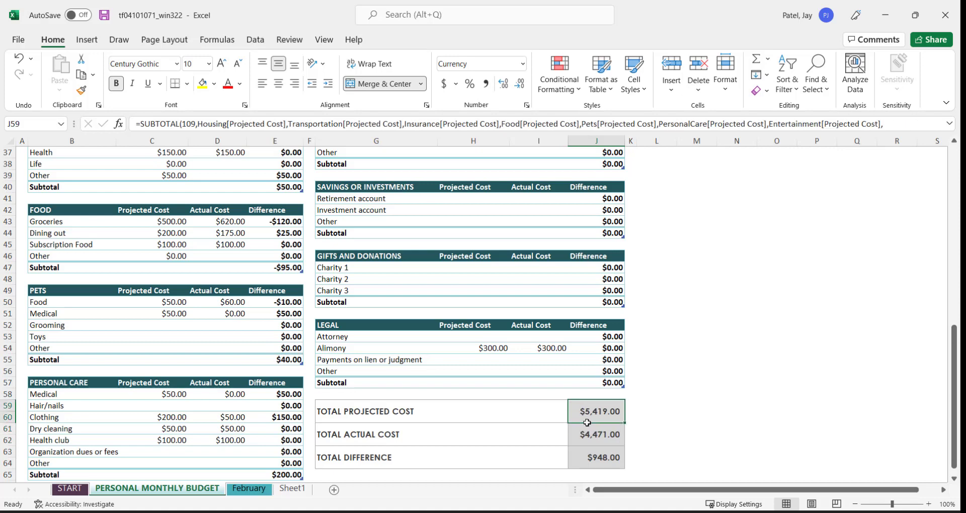
{"action": "left_click", "coordinate": [595, 465]}
Step: Examine how the balance difference and the actual balance are calculated from the monthly income and the total costs
{"action": "scroll", "coordinate": [613, 405], "scroll_direction": "up", "scroll_amount": 12}
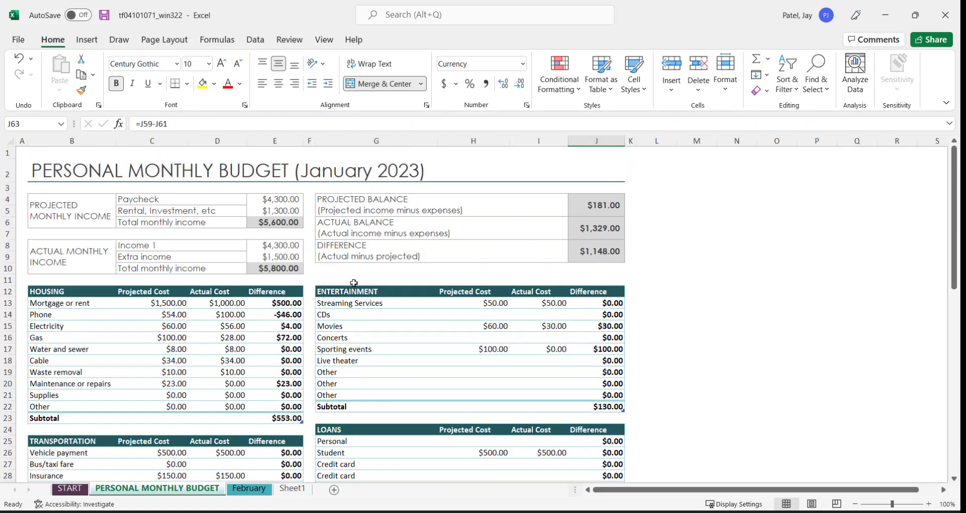
{"action": "left_click", "coordinate": [596, 253]}
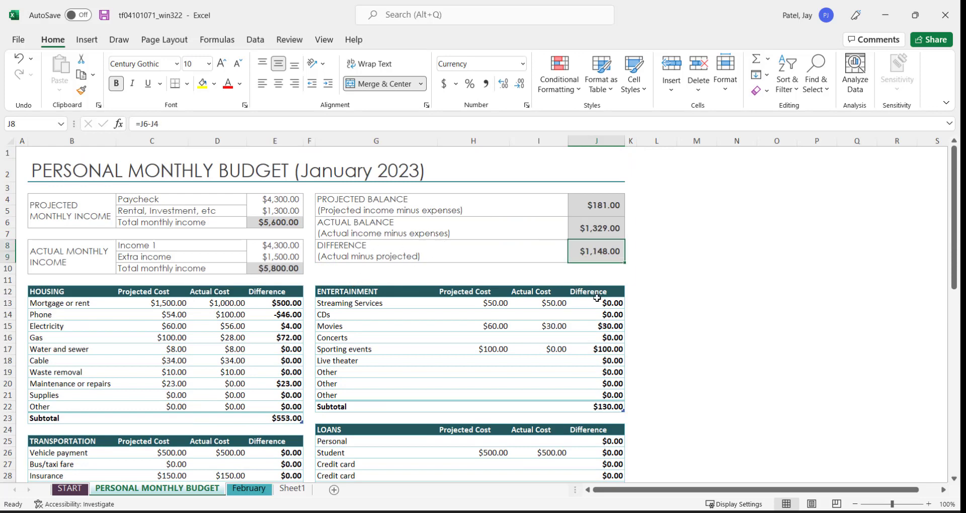
{"action": "left_click", "coordinate": [602, 230]}
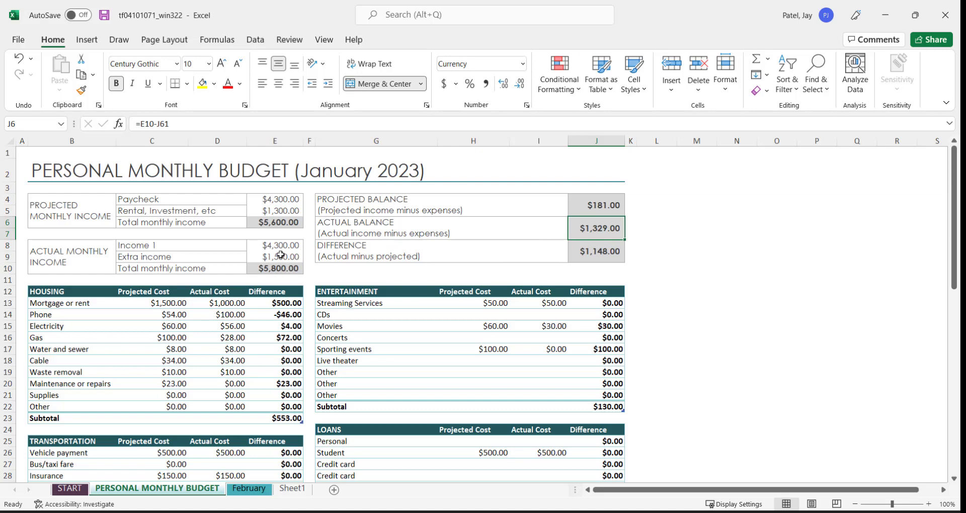
{"action": "scroll", "coordinate": [292, 266], "scroll_direction": "down", "scroll_amount": 4}
{"action": "scroll", "coordinate": [529, 331], "scroll_direction": "down", "scroll_amount": 6}
{"action": "scroll", "coordinate": [529, 330], "scroll_direction": "up", "scroll_amount": 10}
{"action": "left_click", "coordinate": [592, 254]}
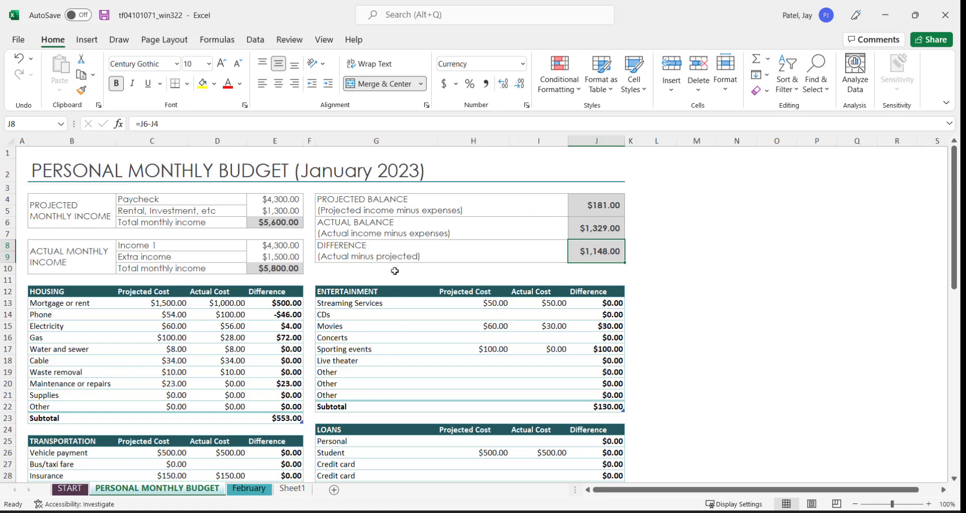
Step: Review the Transportation table's actual costs for Vehicle payment, Insurance and Fuel, and the actual costs in the tables below it
{"action": "scroll", "coordinate": [394, 272], "scroll_direction": "down", "scroll_amount": 2}
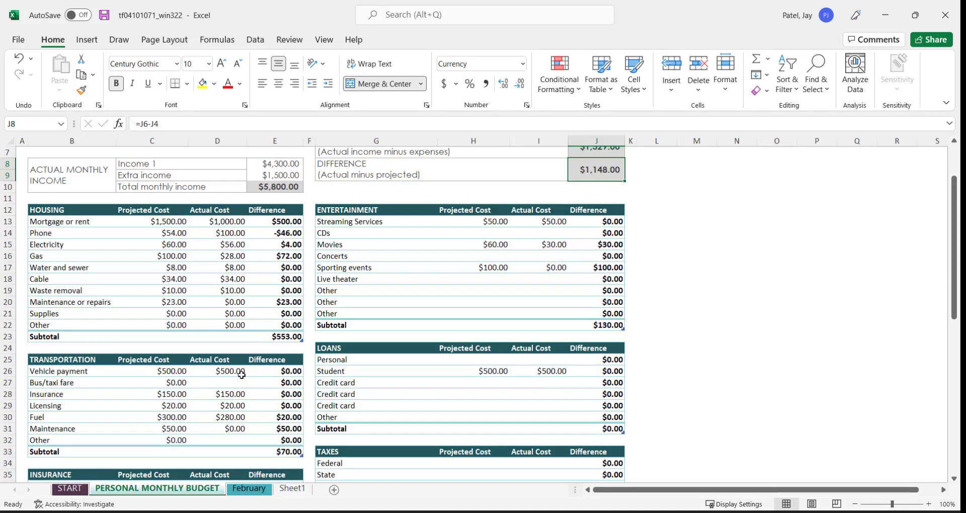
{"action": "left_click", "coordinate": [229, 370]}
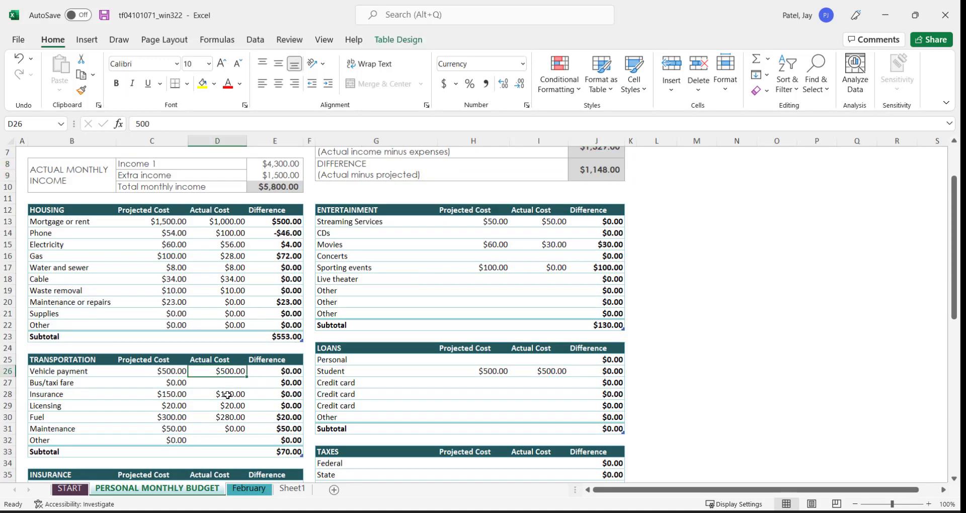
{"action": "left_click", "coordinate": [227, 395]}
{"action": "left_click", "coordinate": [233, 415]}
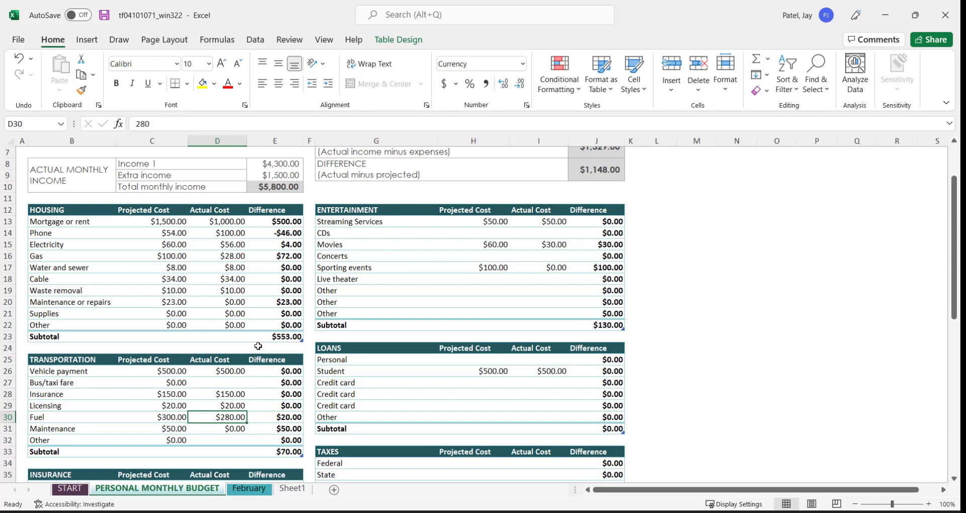
{"action": "scroll", "coordinate": [257, 352], "scroll_direction": "down", "scroll_amount": 3}
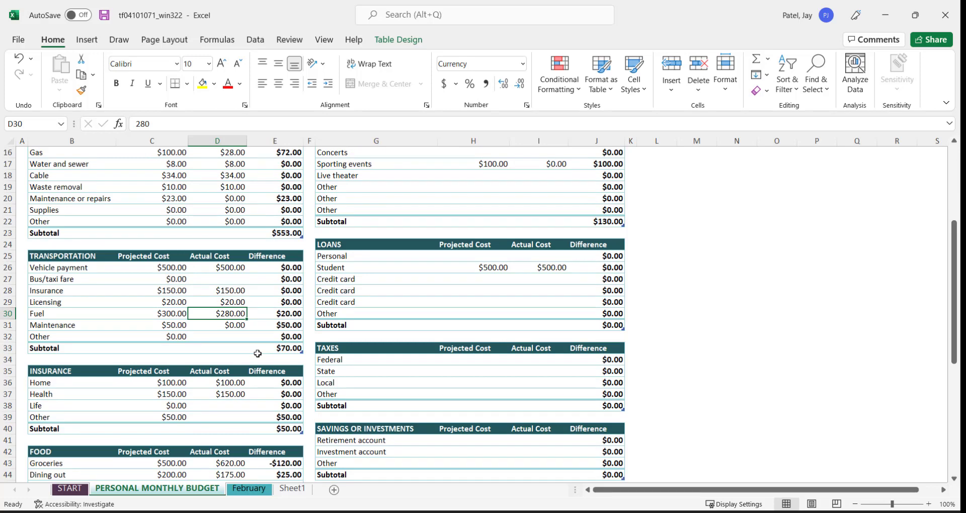
{"action": "scroll", "coordinate": [257, 354], "scroll_direction": "down", "scroll_amount": 5}
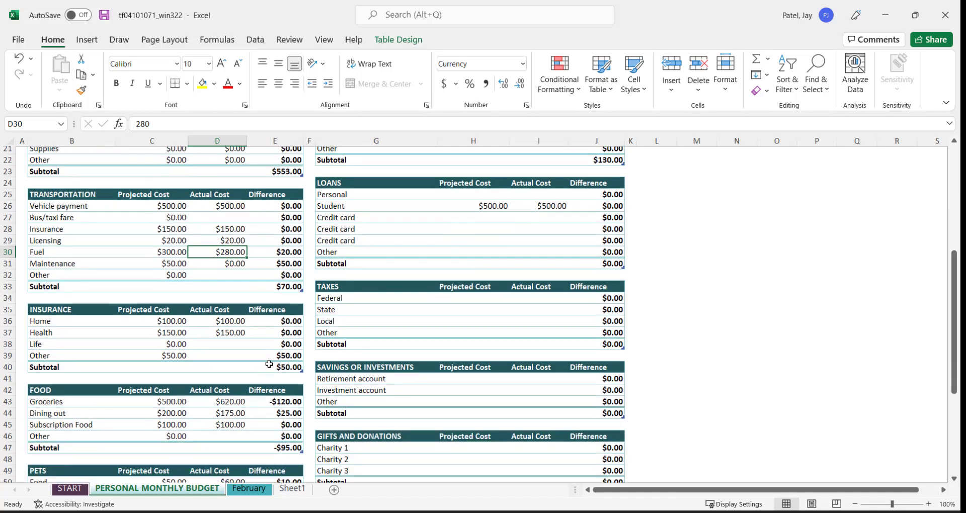
{"action": "scroll", "coordinate": [273, 369], "scroll_direction": "down", "scroll_amount": 2}
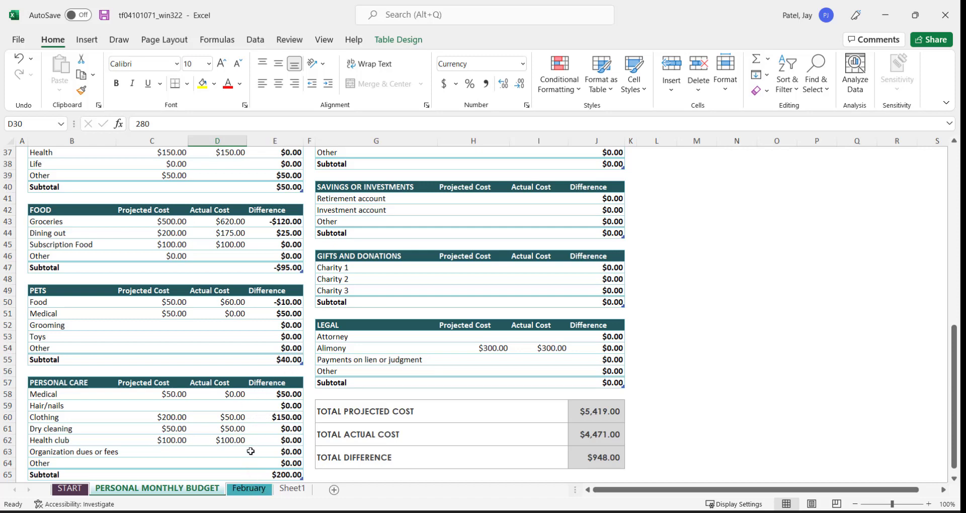
Step: View the February sheet, and return to the cost totals on the PERSONAL MONTHLY BUDGET sheet
{"action": "left_click", "coordinate": [244, 489]}
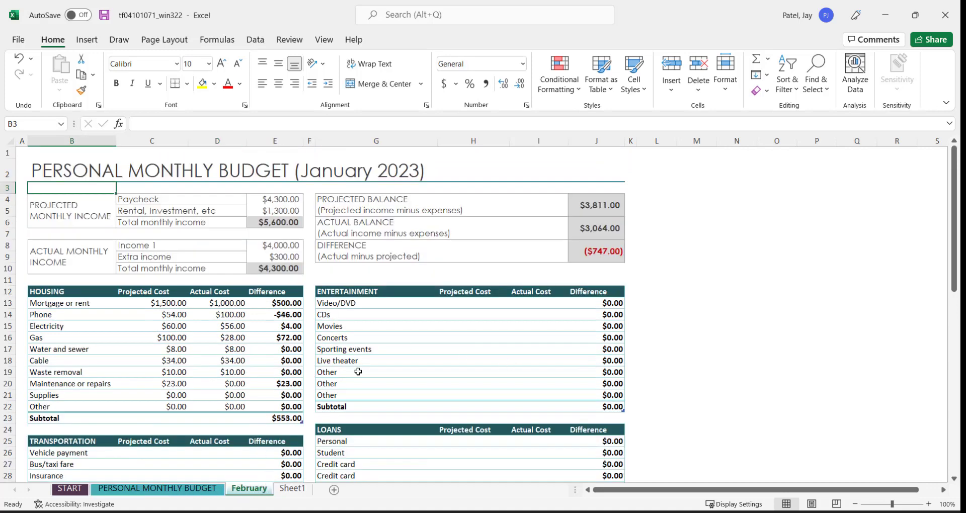
{"action": "left_click", "coordinate": [167, 490]}
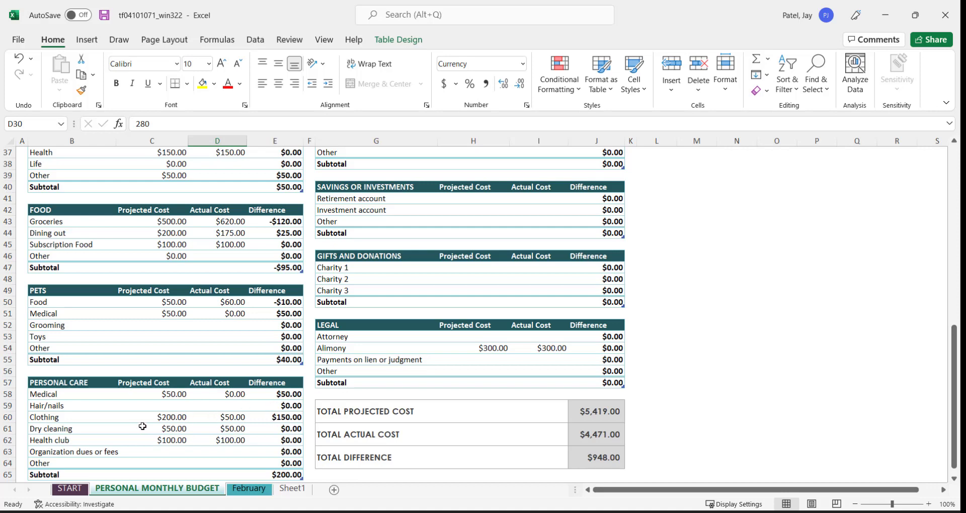
{"action": "scroll", "coordinate": [146, 430], "scroll_direction": "down", "scroll_amount": 1}
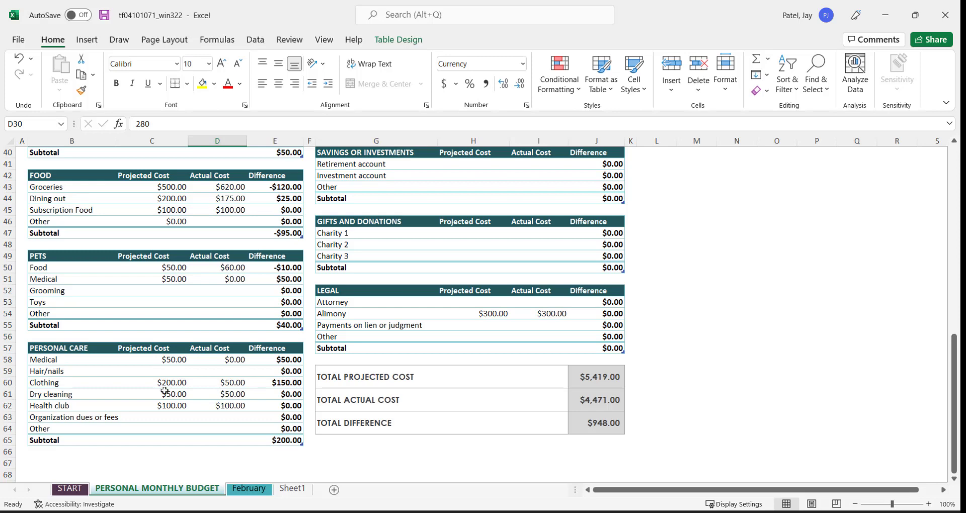
Step: Check the actual balance and the projected balance in the January budget summary
{"action": "scroll", "coordinate": [491, 372], "scroll_direction": "up", "scroll_amount": 13}
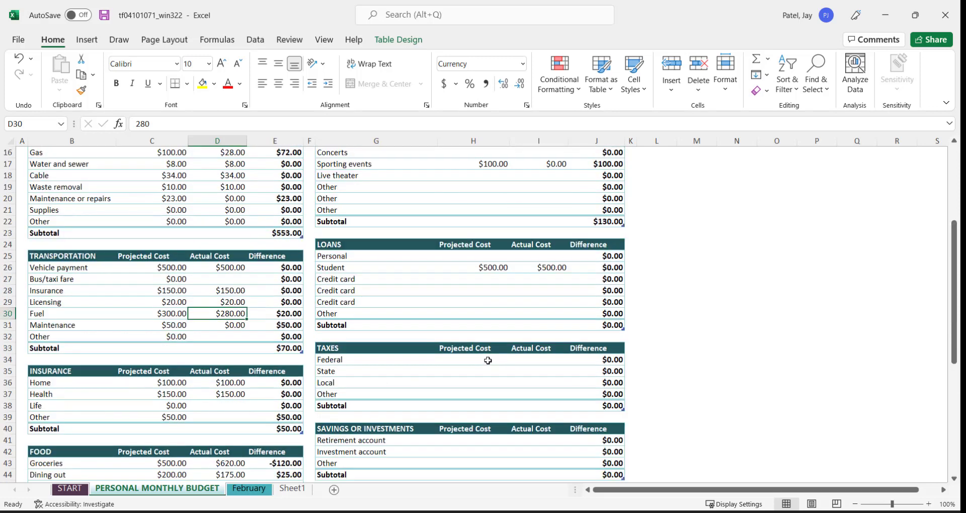
{"action": "left_click", "coordinate": [604, 223]}
{"action": "left_click", "coordinate": [587, 201]}
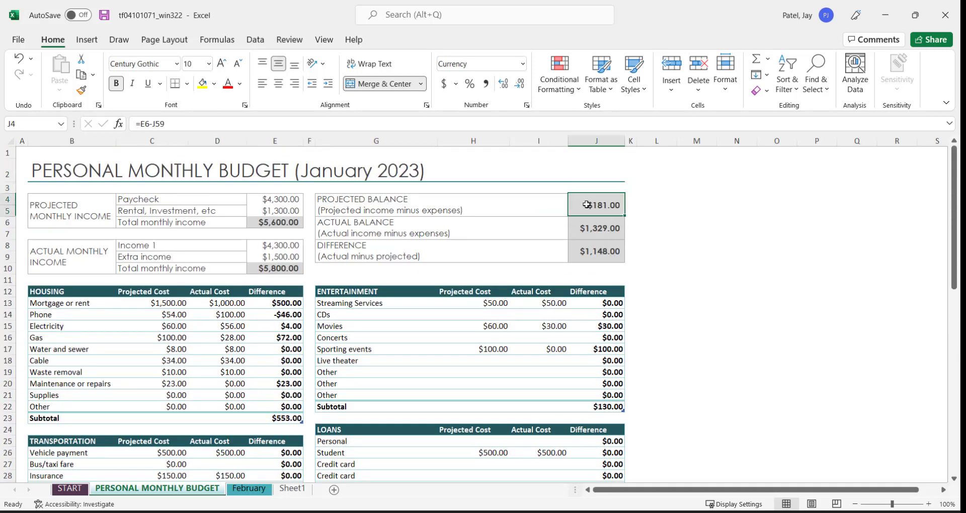